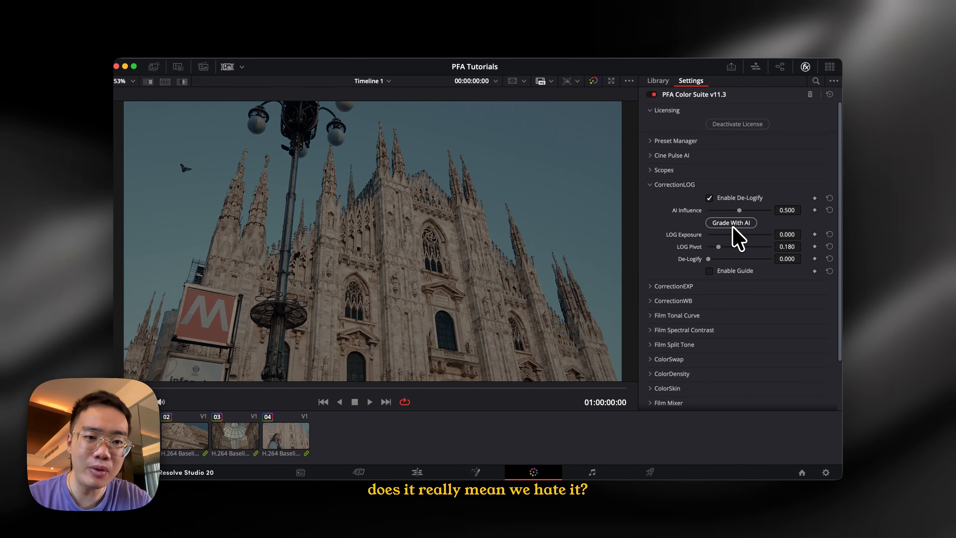
# Step: Grade the CorrectionLOG section with AI at an AI Influence of 0.659 and compare the image with and without the grade
pyautogui.moveTo(739, 210); pyautogui.dragTo(749, 210)
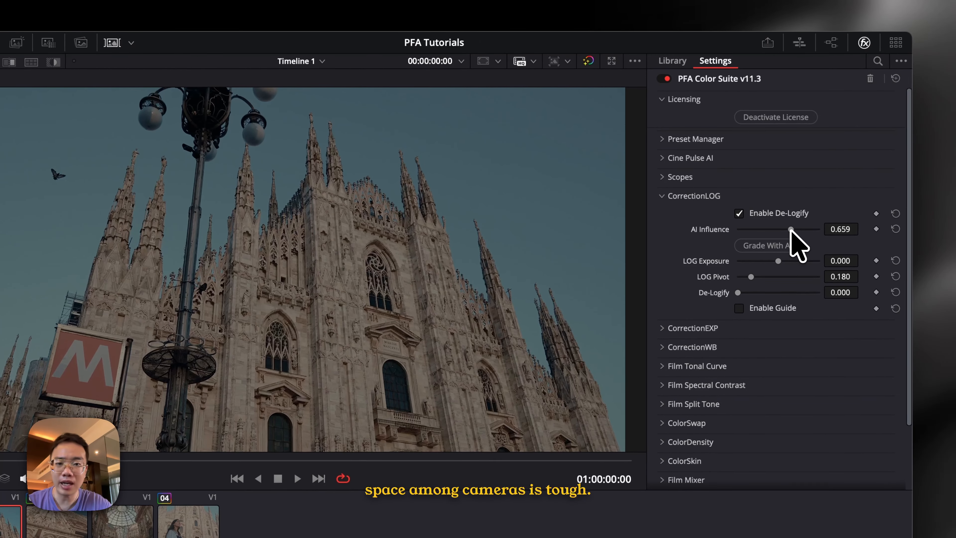
pyautogui.click(779, 247)
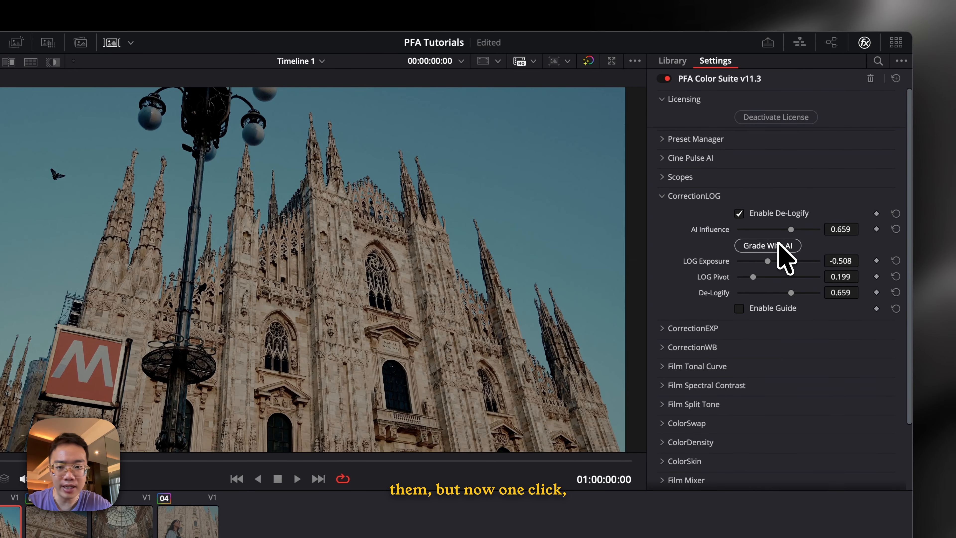
pyautogui.press('super+d')
pyautogui.press('super+d')
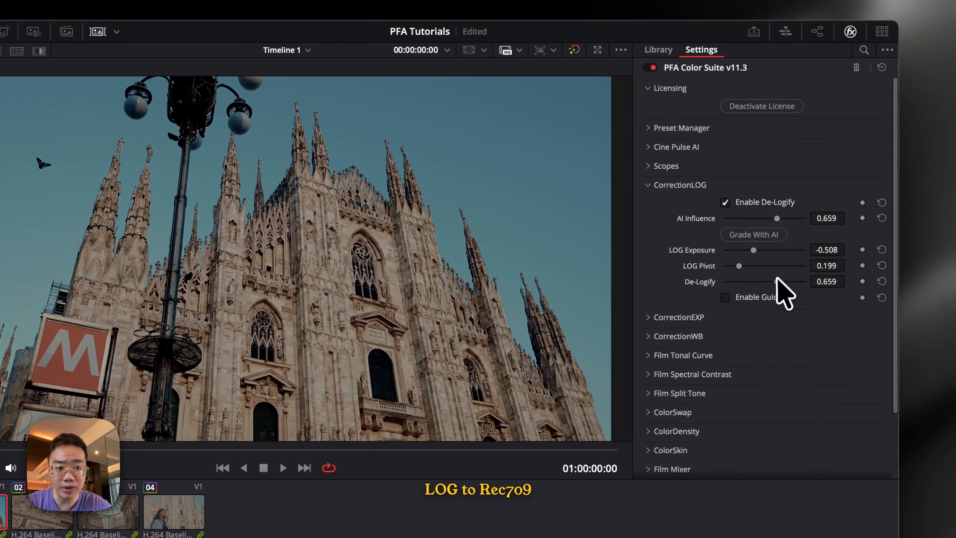
# Step: Try De-Logify at 0.729 and LOG Exposure at -0.512, and return to the AI grade of the log correction
pyautogui.moveTo(791, 293); pyautogui.dragTo(779, 284)
pyautogui.moveTo(753, 249)
pyautogui.mouseDown()
pyautogui.moveTo(763, 249)
pyautogui.moveTo(753, 249)
pyautogui.mouseUp()
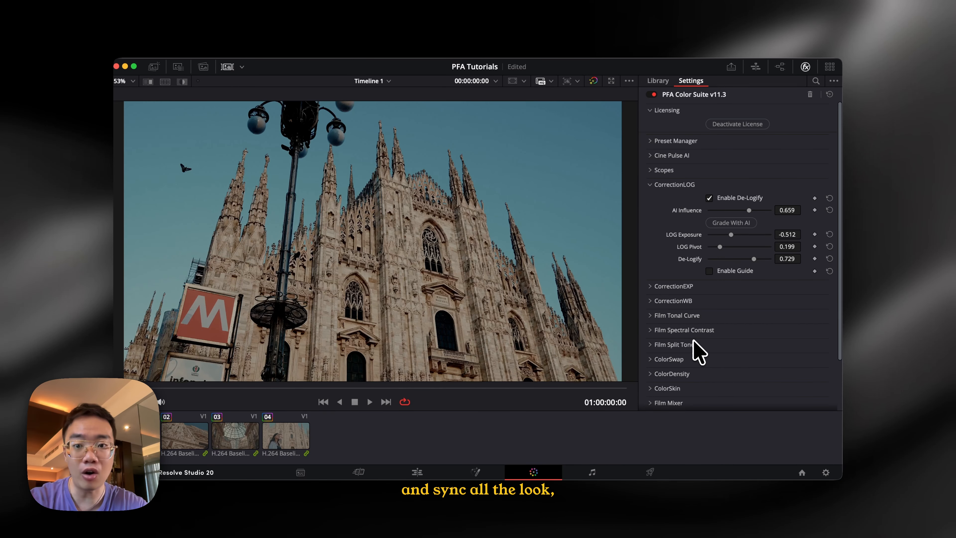
pyautogui.click(725, 223)
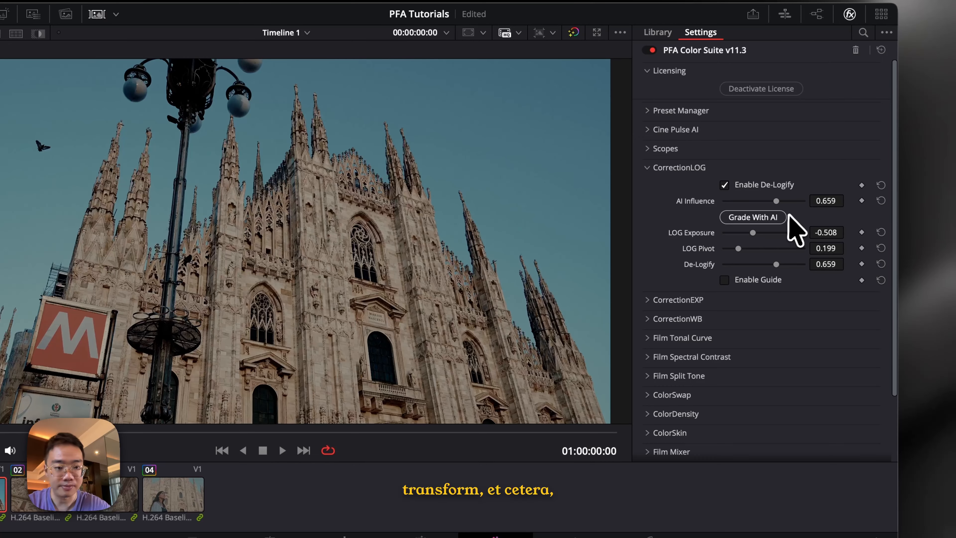
# Step: Collapse CorrectionLOG and grade the CorrectionEXP exposure correction with AI, raising its AI Influence to 0.705
pyautogui.click(681, 170)
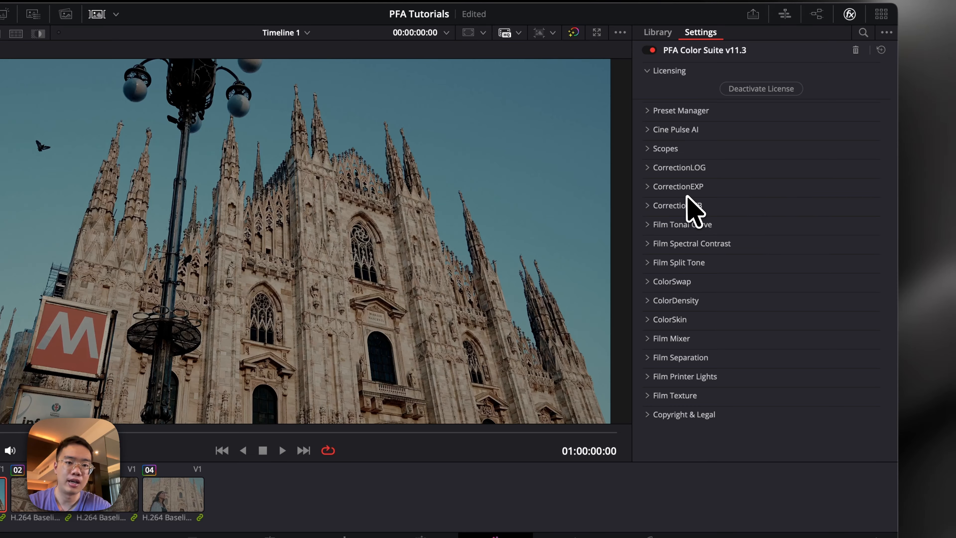
pyautogui.click(685, 188)
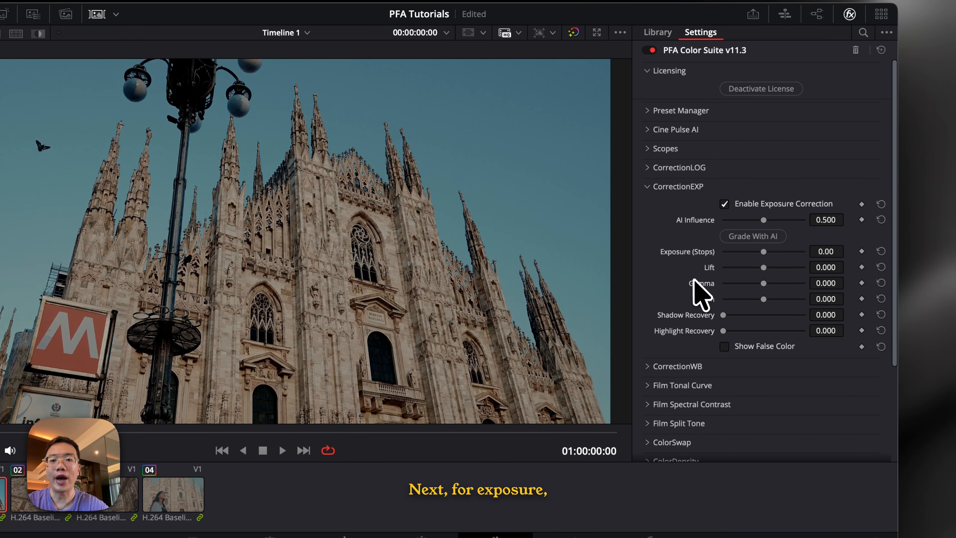
pyautogui.click(771, 237)
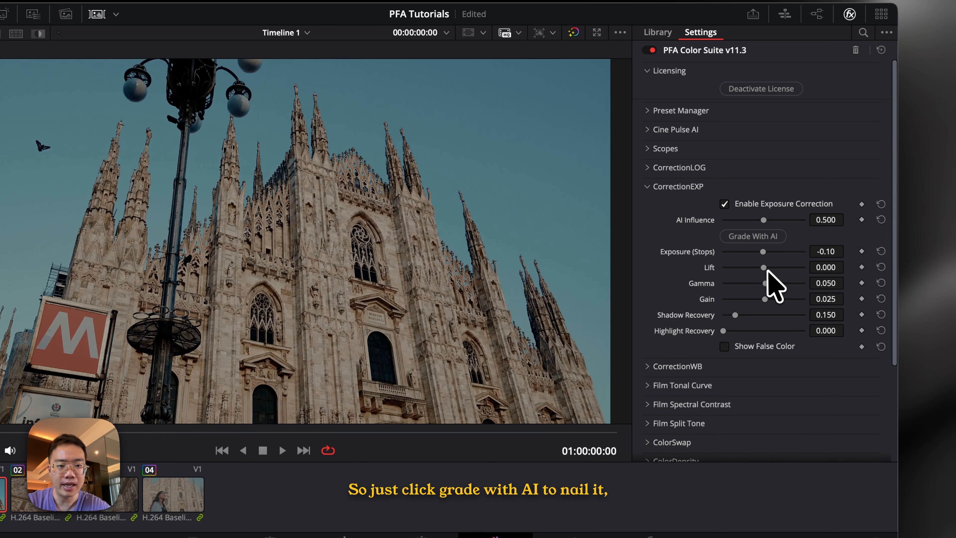
pyautogui.moveTo(771, 220); pyautogui.dragTo(781, 220)
pyautogui.click(764, 233)
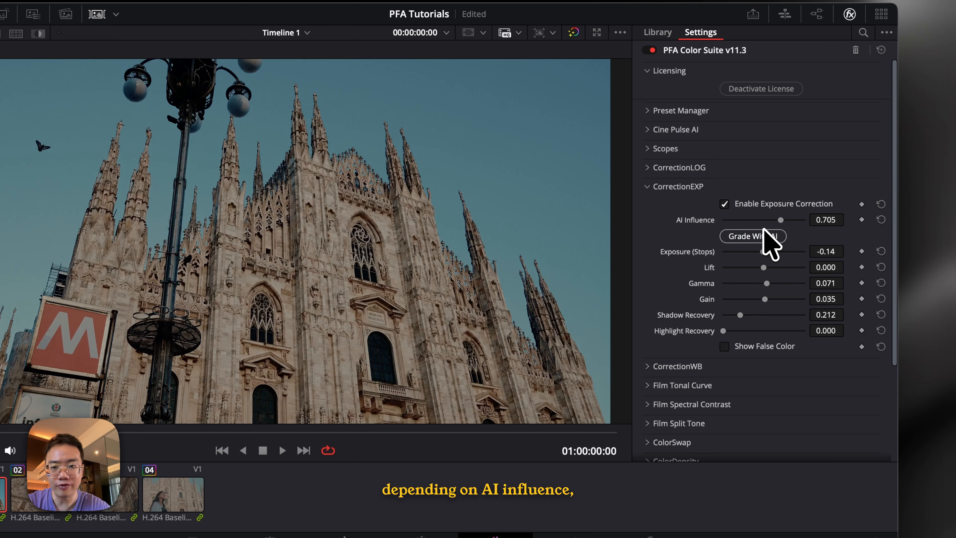
# Step: Regrade the exposure correction with AI at an AI Influence of 0.729 and set Exposure to 0.10 stops
pyautogui.moveTo(776, 219); pyautogui.dragTo(739, 232)
pyautogui.click(740, 235)
pyautogui.click(768, 235)
pyautogui.moveTo(799, 220); pyautogui.dragTo(791, 220)
pyautogui.click(768, 235)
pyautogui.moveTo(836, 258); pyautogui.dragTo(844, 256)
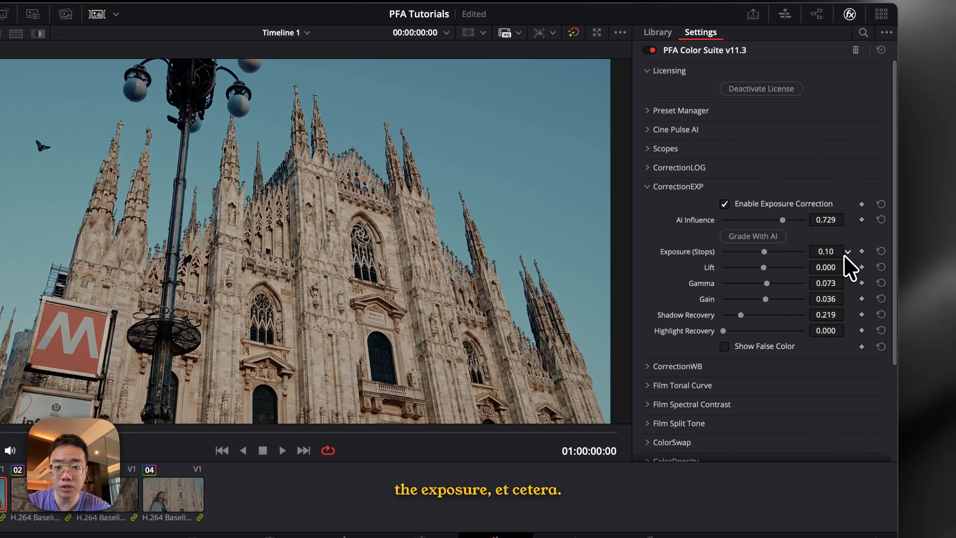
# Step: Grade the CorrectionWB white balance with AI at the default AI Influence of 0.500, leaving the correction sections collapsed
pyautogui.click(694, 187)
pyautogui.click(689, 206)
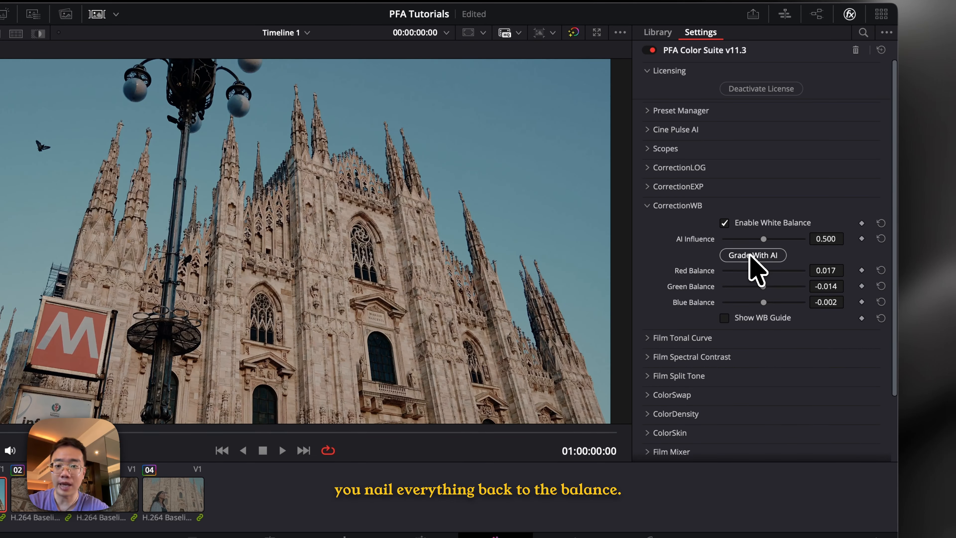
pyautogui.click(684, 206)
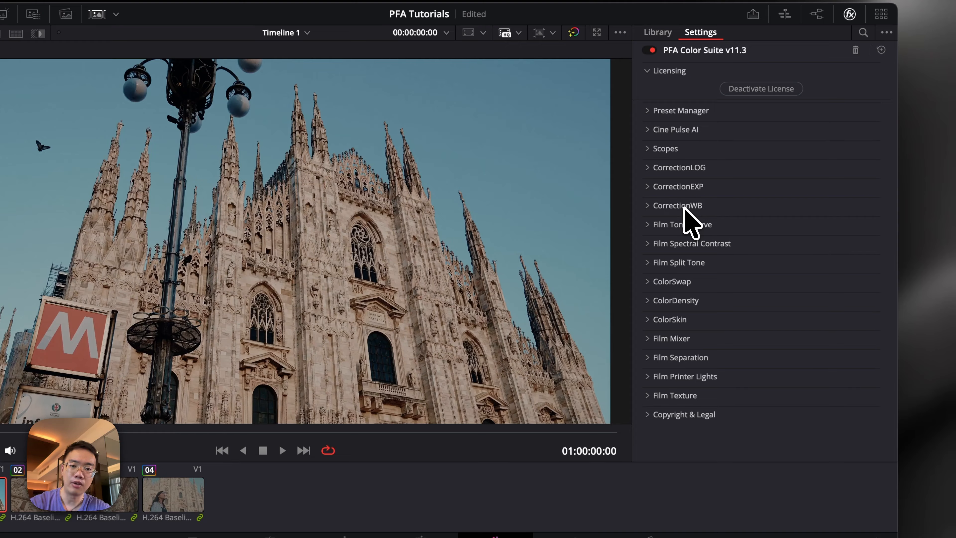
# Step: Generate a film look with Cine Pulse AI and regenerate it with Film Look Intensity at 0.798
pyautogui.click(674, 130)
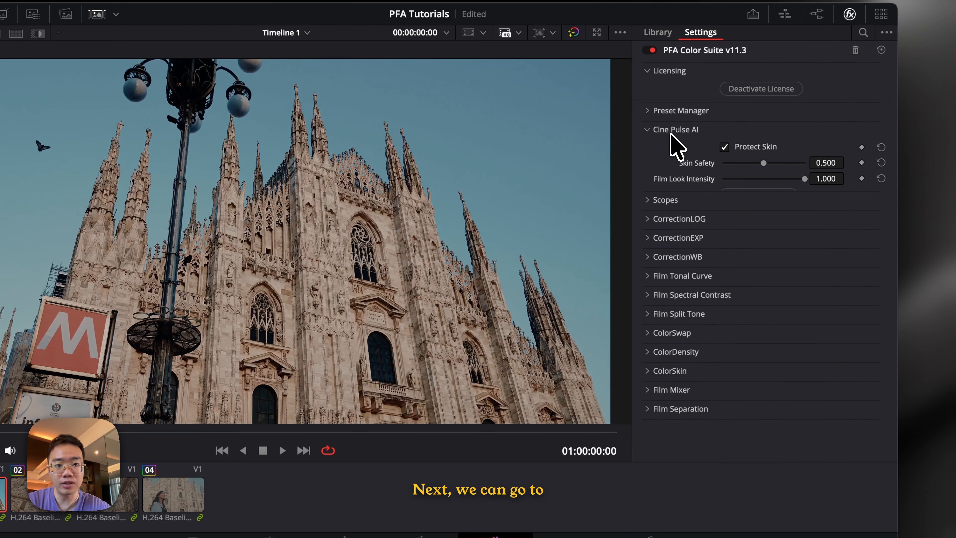
pyautogui.click(761, 199)
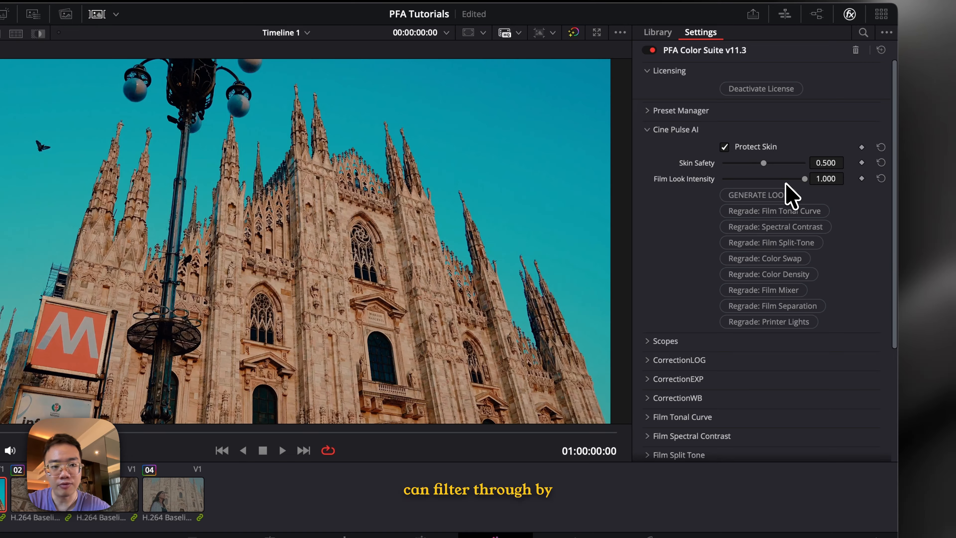
pyautogui.moveTo(796, 180); pyautogui.dragTo(788, 180)
pyautogui.click(779, 195)
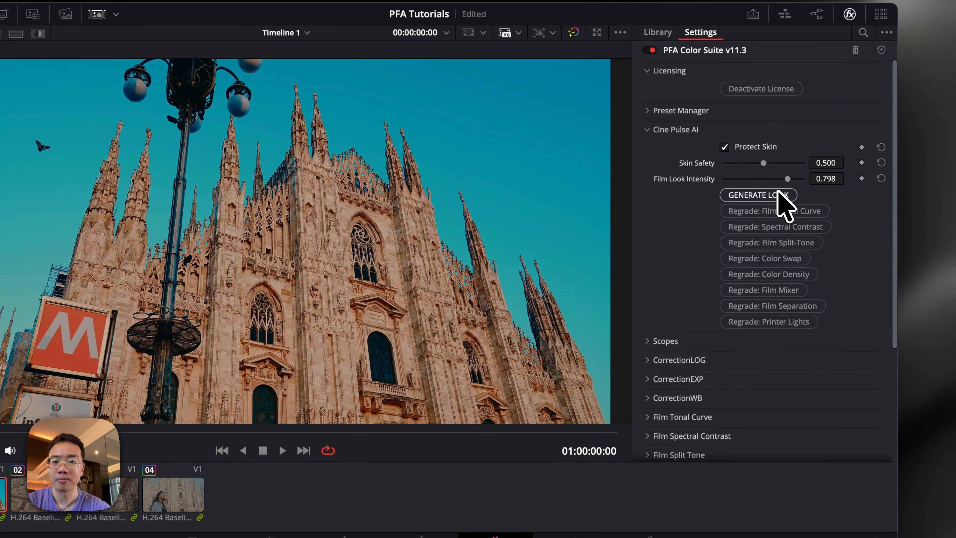
# Step: Expand the Film Mixer and ColorDensity sections to examine the slider values set by the generated look
pyautogui.scroll(-5, 734, 339)
pyautogui.click(681, 401)
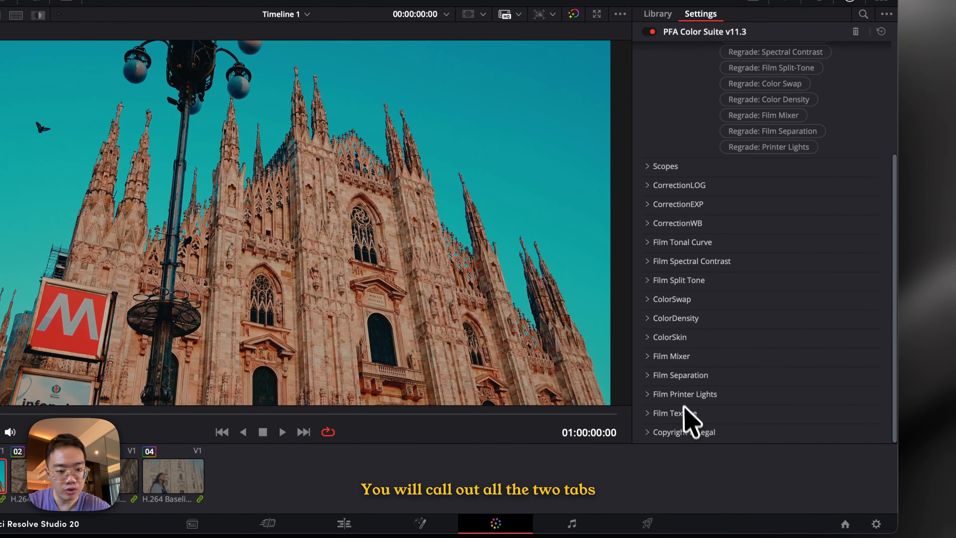
pyautogui.click(674, 355)
pyautogui.scroll(-3, 686, 358)
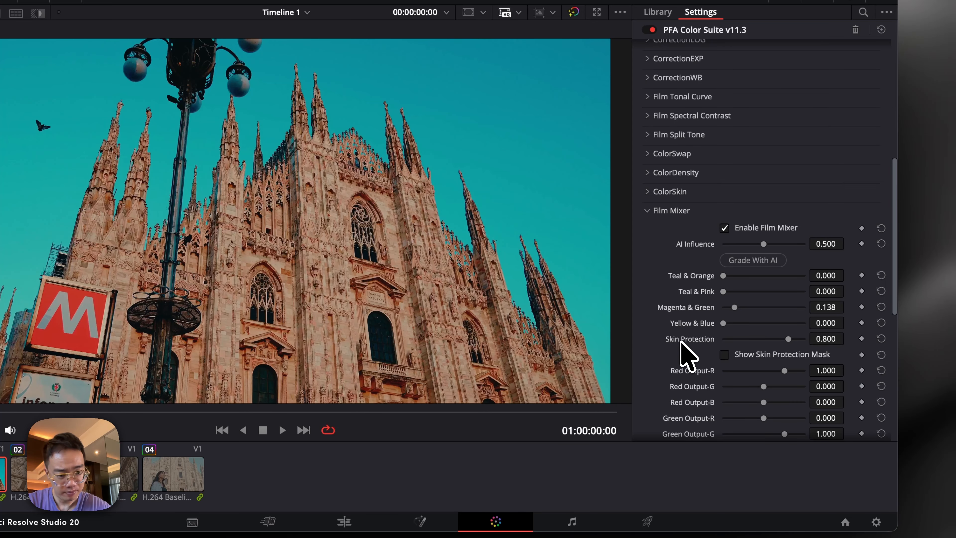
pyautogui.click(676, 173)
pyautogui.scroll(-3, 685, 181)
pyautogui.scroll(3, 683, 170)
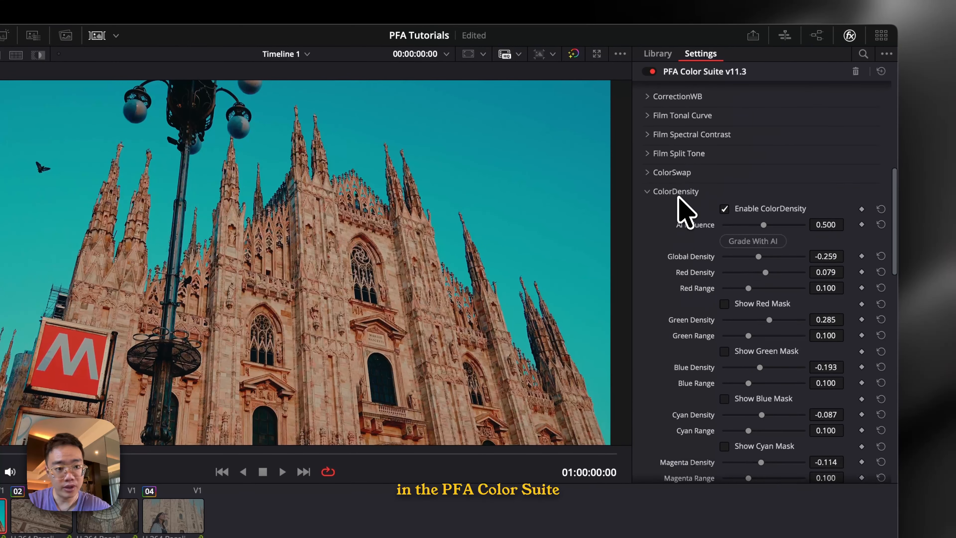
# Step: Regrade the ColorDensity section with AI several times at an AI Influence of 0.500
pyautogui.click(740, 257)
pyautogui.click(741, 257)
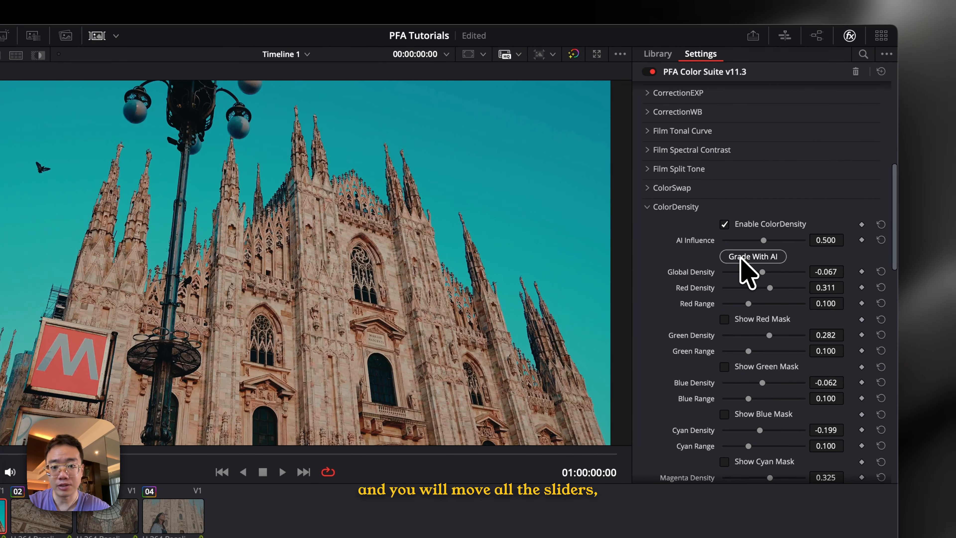
pyautogui.click(740, 257)
pyautogui.click(751, 257)
# Step: Generate a series of alternative Cine Pulse AI looks at the 0.798 Film Look Intensity
pyautogui.scroll(8, 752, 260)
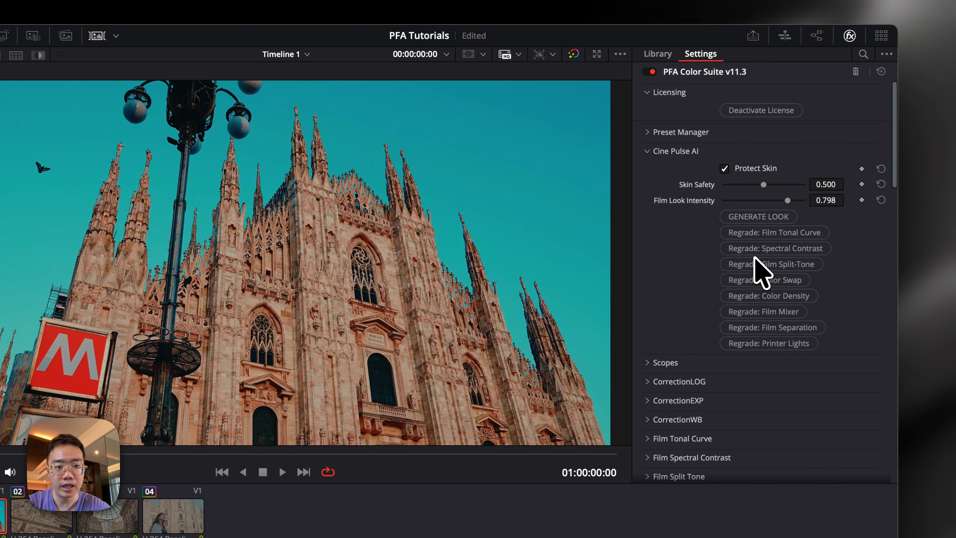
pyautogui.click(771, 217)
pyautogui.click(772, 217)
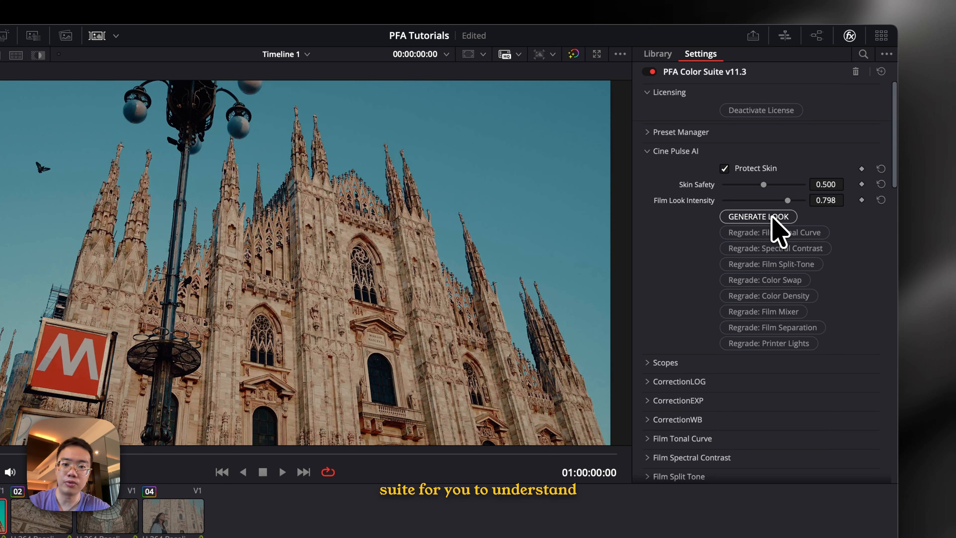
pyautogui.click(771, 218)
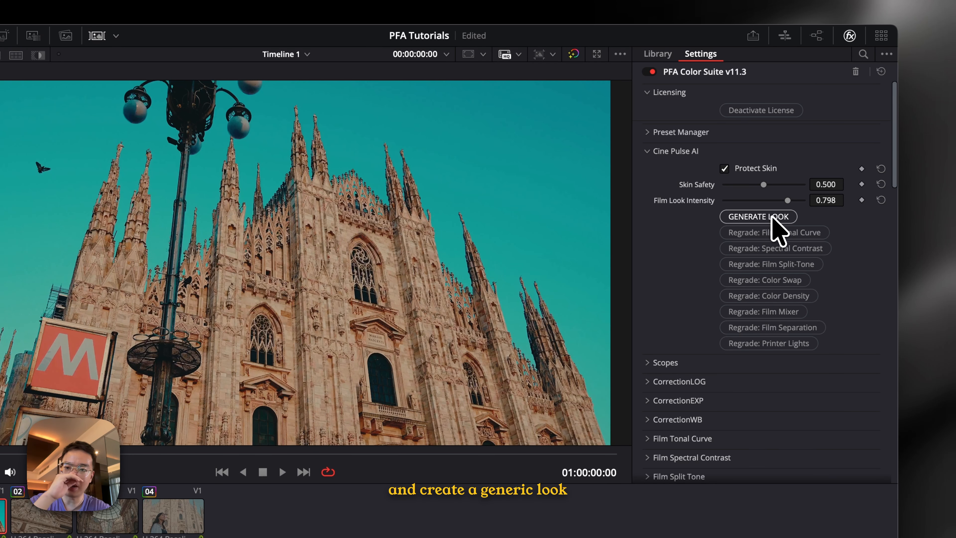
pyautogui.click(772, 217)
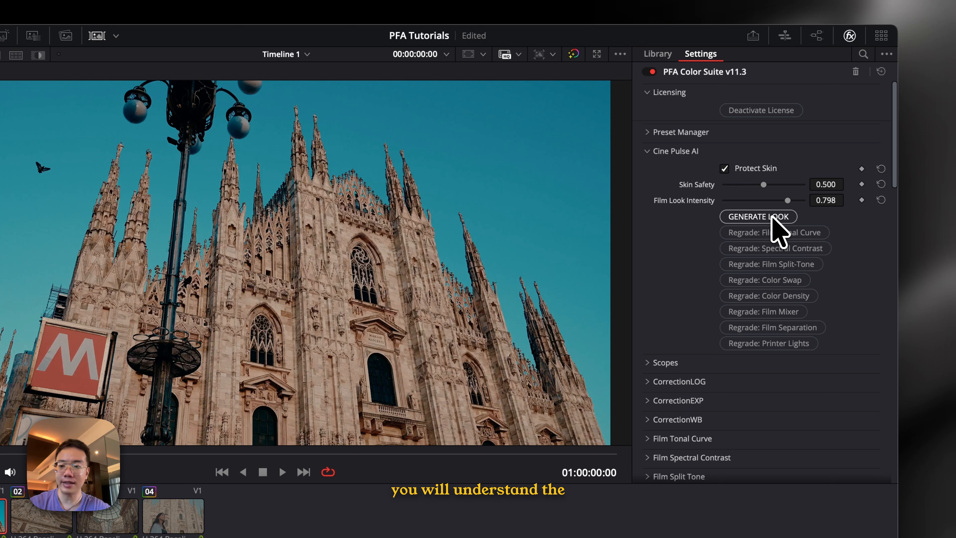
pyautogui.click(771, 217)
pyautogui.click(771, 218)
pyautogui.scroll(-1, 771, 218)
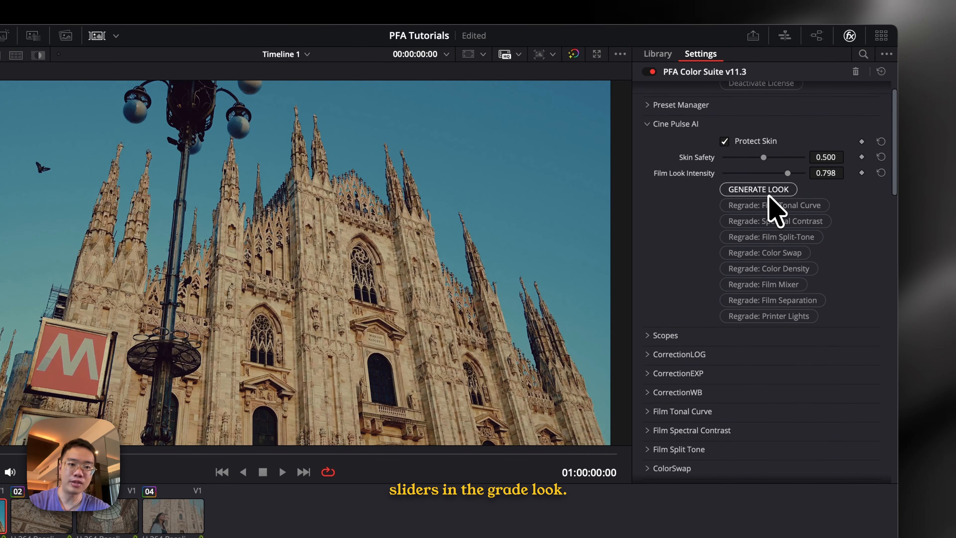
pyautogui.click(769, 192)
pyautogui.click(768, 194)
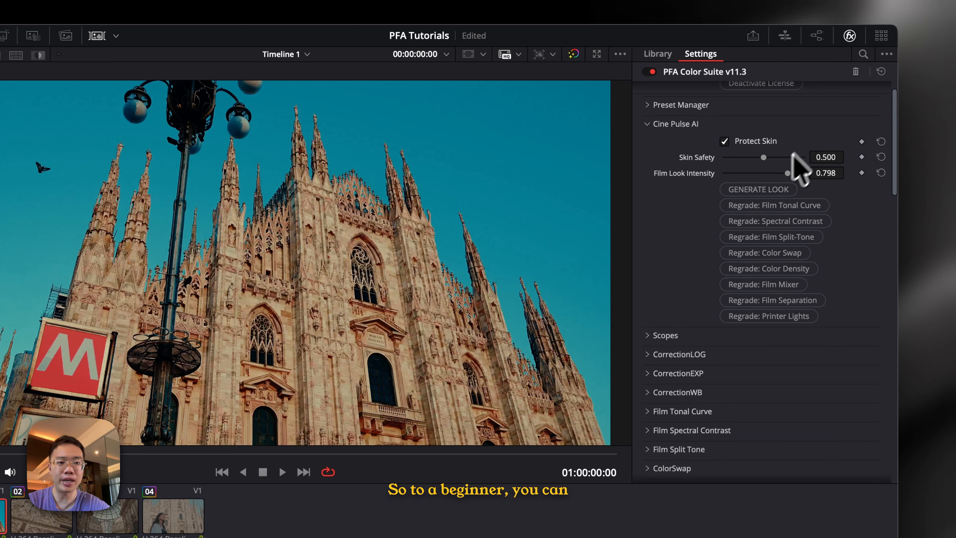
# Step: Lower Film Look Intensity to 0.659 and generate new Cine Pulse AI looks
pyautogui.moveTo(787, 173); pyautogui.dragTo(776, 173)
pyautogui.click(766, 192)
pyautogui.click(765, 189)
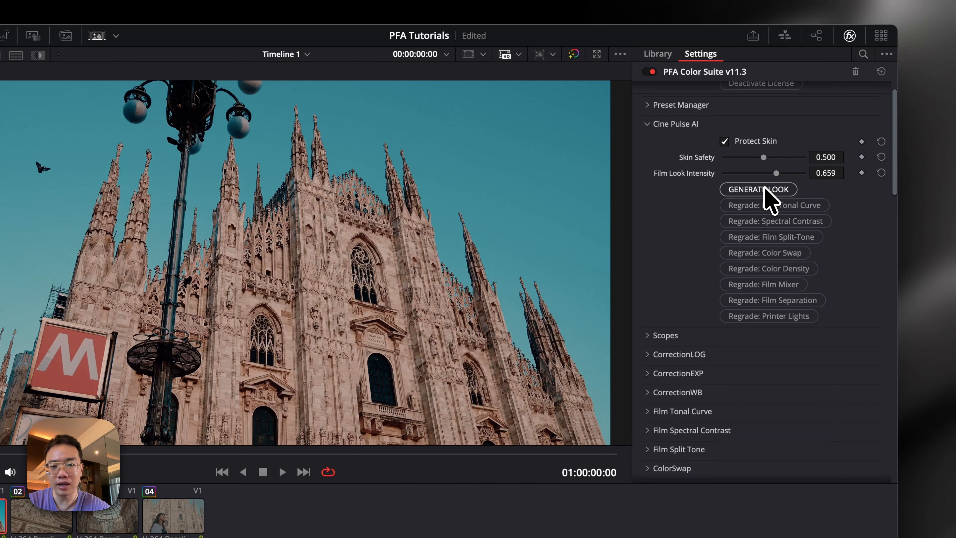
# Step: Collapse ColorDensity and expand ColorSwap to review its hue and saturation sliders for each color
pyautogui.scroll(-3, 764, 188)
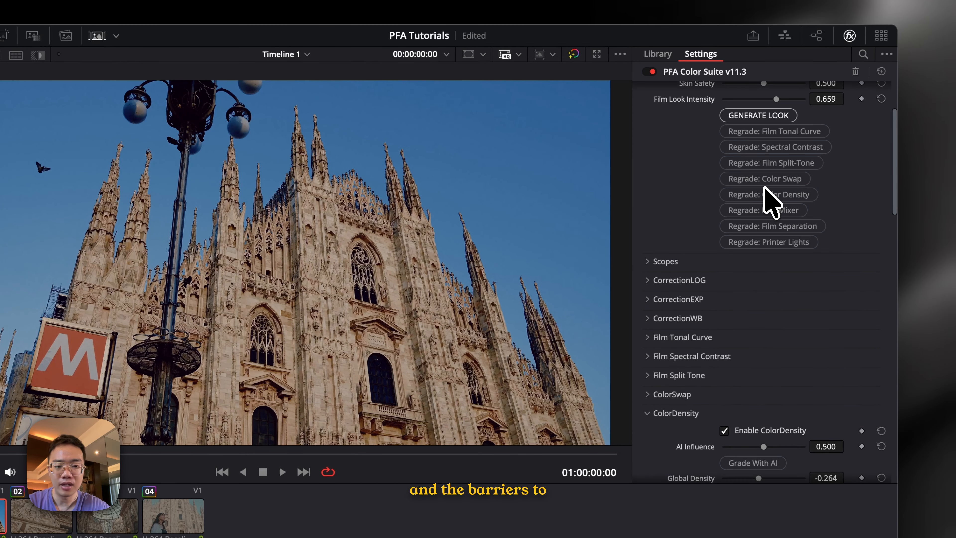
pyautogui.scroll(-3, 768, 196)
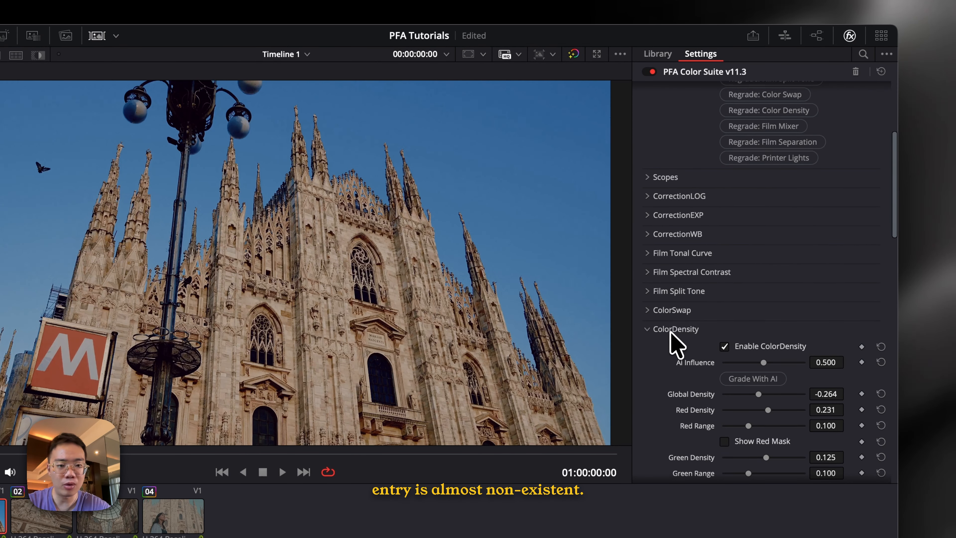
pyautogui.click(679, 331)
pyautogui.scroll(-12, 689, 323)
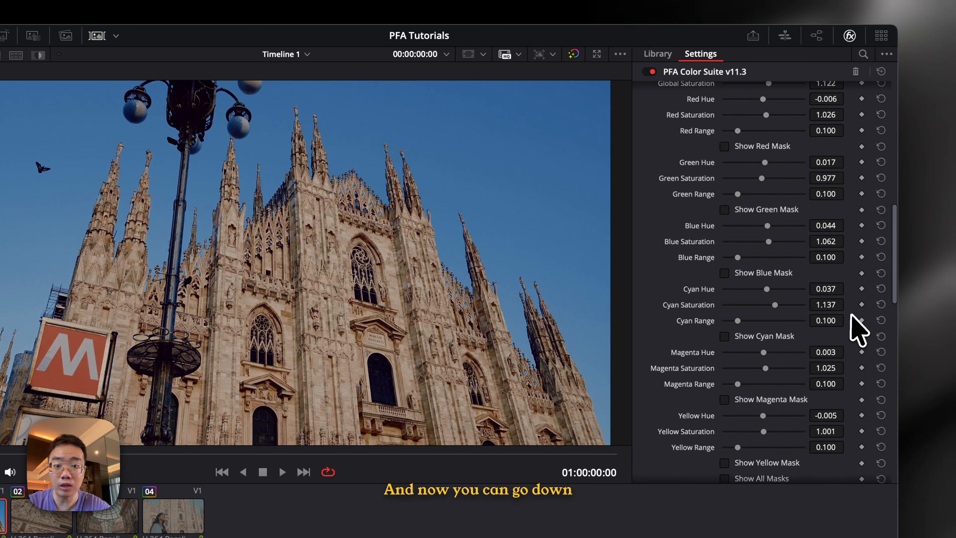
pyautogui.scroll(1, 858, 324)
pyautogui.scroll(2, 858, 327)
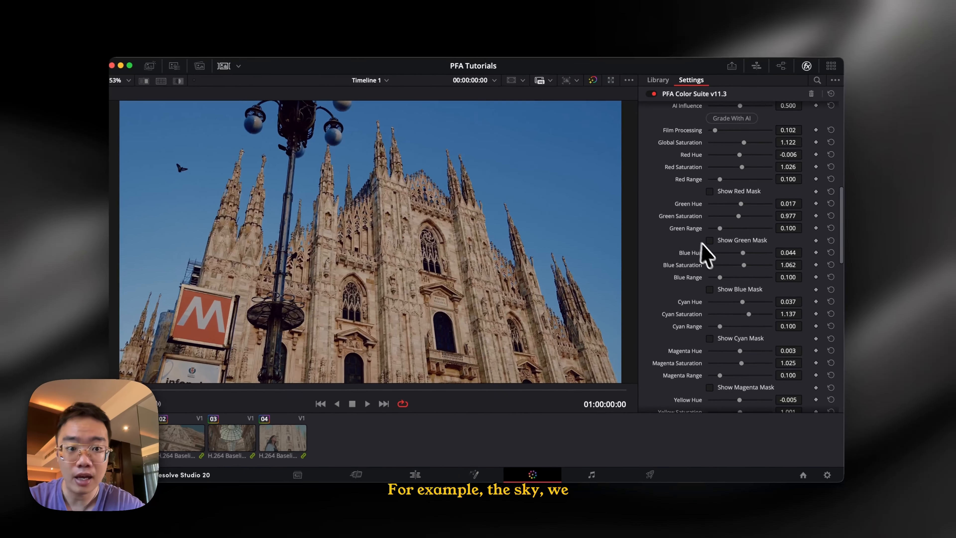
pyautogui.scroll(3, 732, 231)
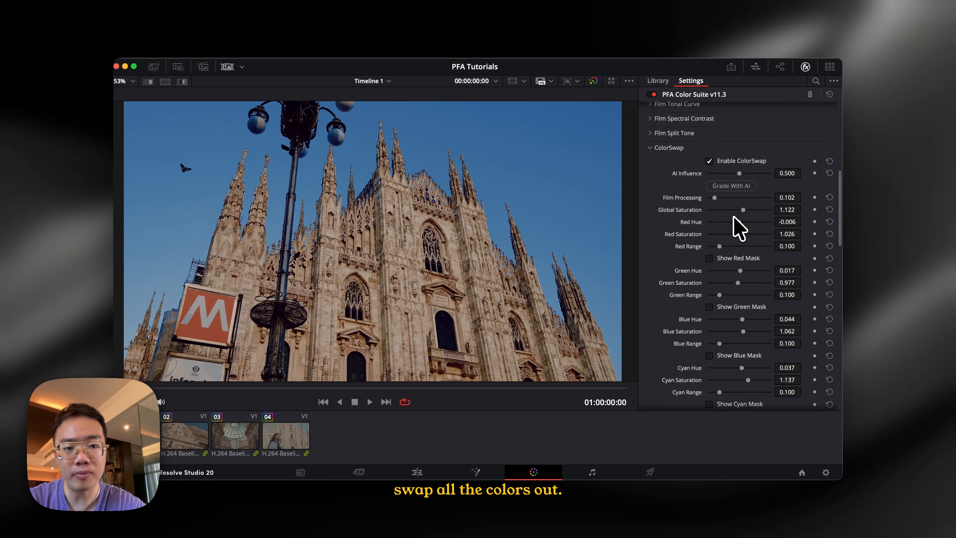
# Step: Check the sky selection with the ColorSwap cyan mask, hide the mask and set Cyan Hue to -0.066
pyautogui.scroll(-2, 741, 331)
pyautogui.click(726, 385)
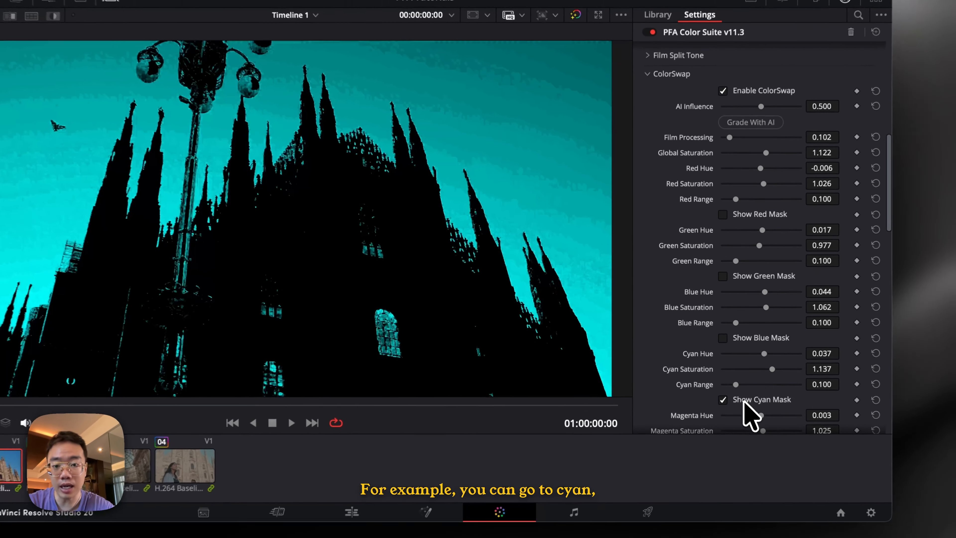
pyautogui.click(744, 401)
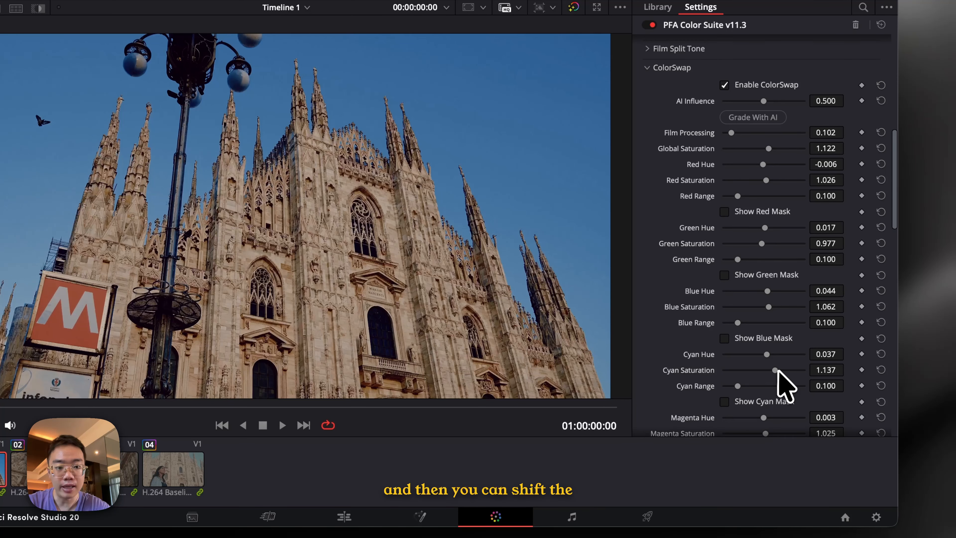
pyautogui.moveTo(767, 355)
pyautogui.mouseDown()
pyautogui.moveTo(732, 356)
pyautogui.moveTo(783, 357)
pyautogui.moveTo(744, 356)
pyautogui.moveTo(779, 356)
pyautogui.moveTo(758, 355)
pyautogui.mouseUp()
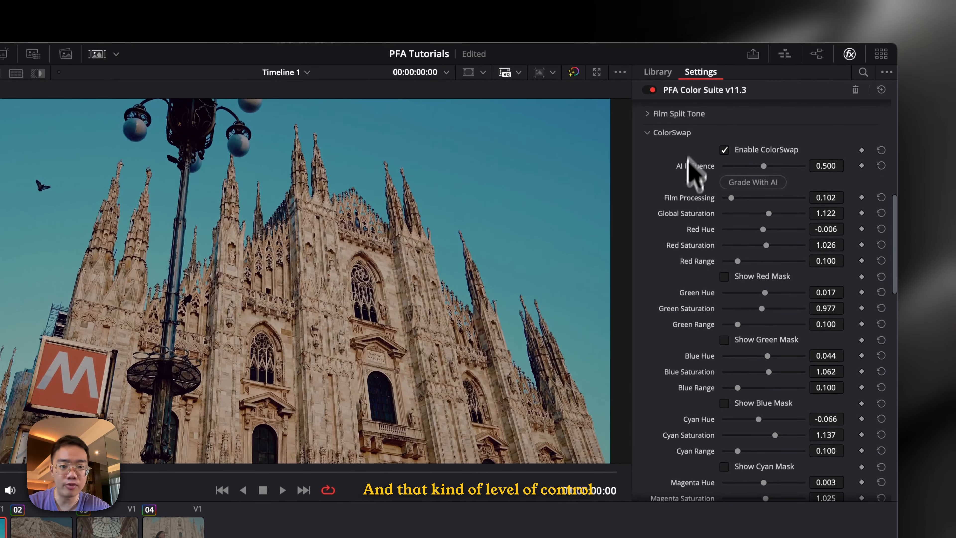
pyautogui.scroll(2, 683, 139)
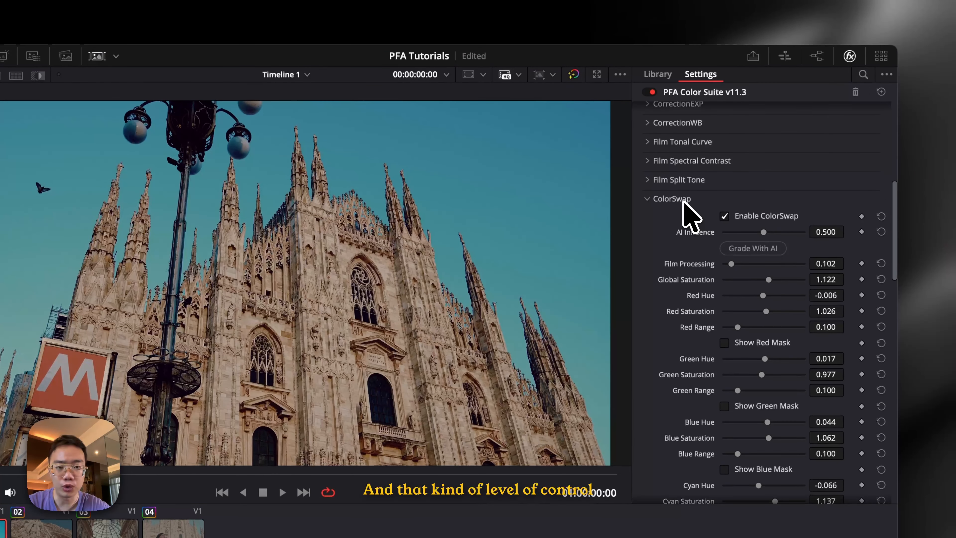
# Step: Collapse ColorSwap and, in ColorDensity, set AI Influence to 0.481 and Global Density to -0.698
pyautogui.click(677, 200)
pyautogui.click(683, 218)
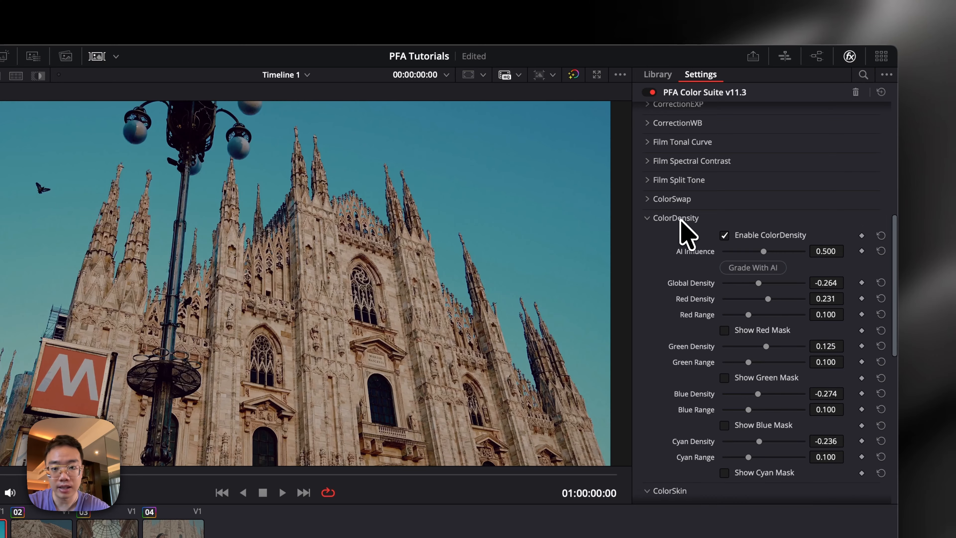
pyautogui.scroll(-3, 745, 228)
pyautogui.scroll(2, 773, 207)
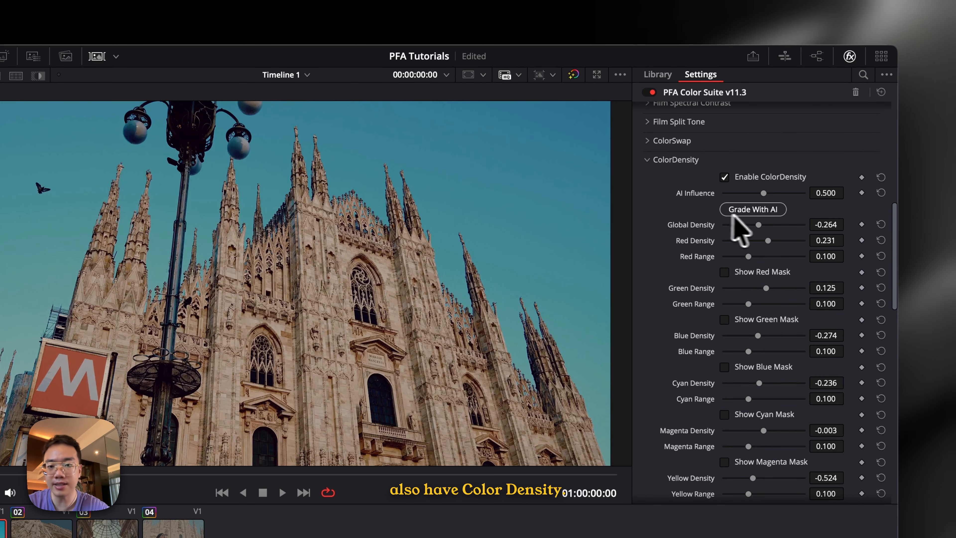
pyautogui.click(763, 207)
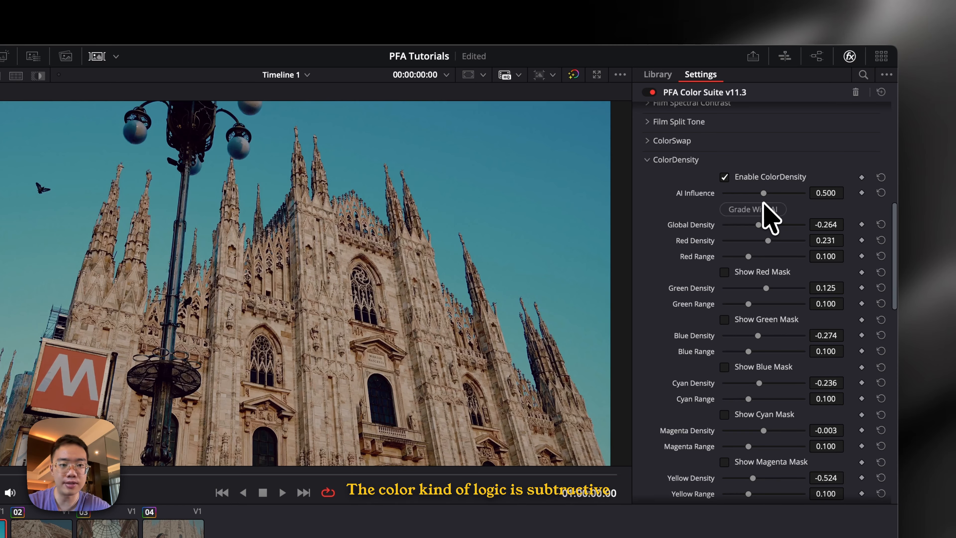
pyautogui.moveTo(764, 193); pyautogui.dragTo(751, 229)
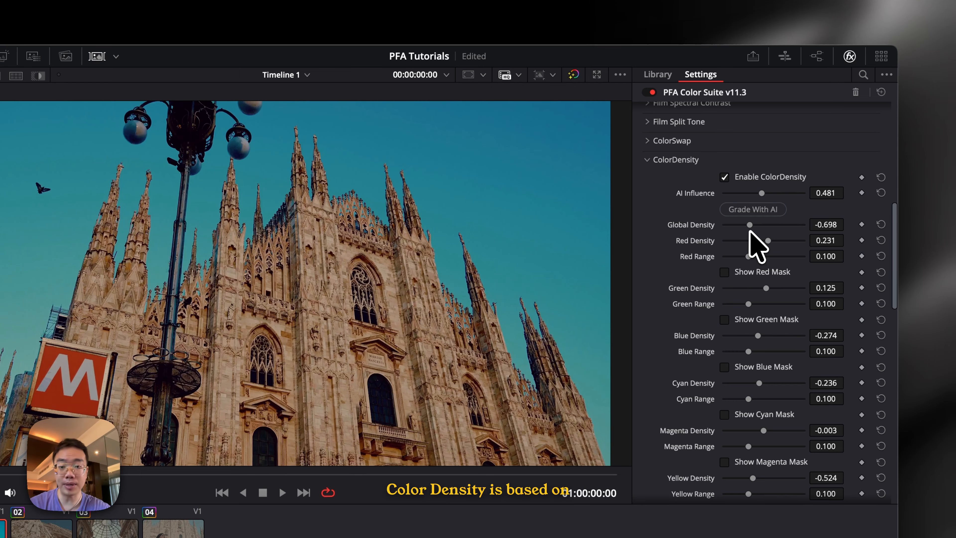
pyautogui.moveTo(751, 227)
pyautogui.mouseDown()
pyautogui.moveTo(741, 226)
pyautogui.moveTo(749, 230)
pyautogui.mouseUp()
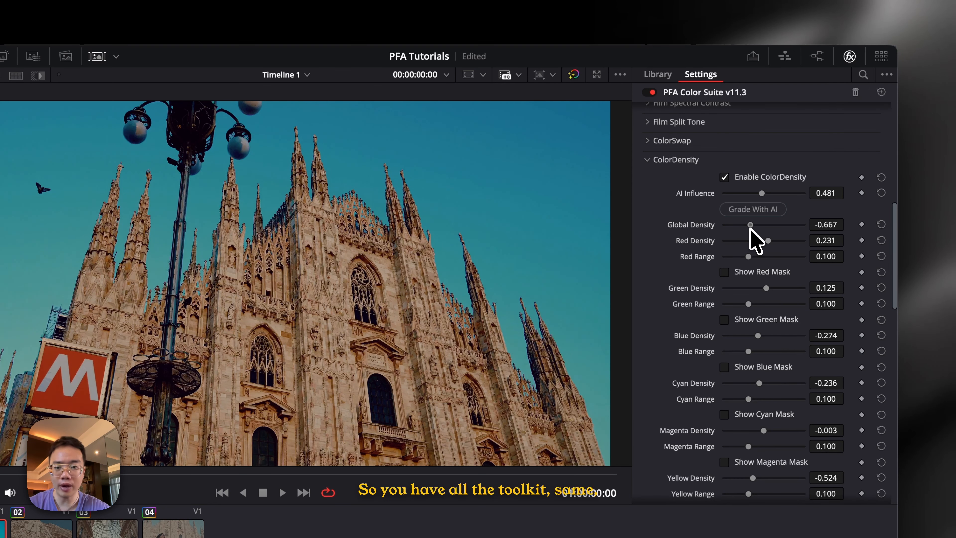
# Step: Set ColorDensity's Cyan Range to 0.113 and Cyan Density to -0.264, and collapse the section
pyautogui.scroll(-3, 762, 352)
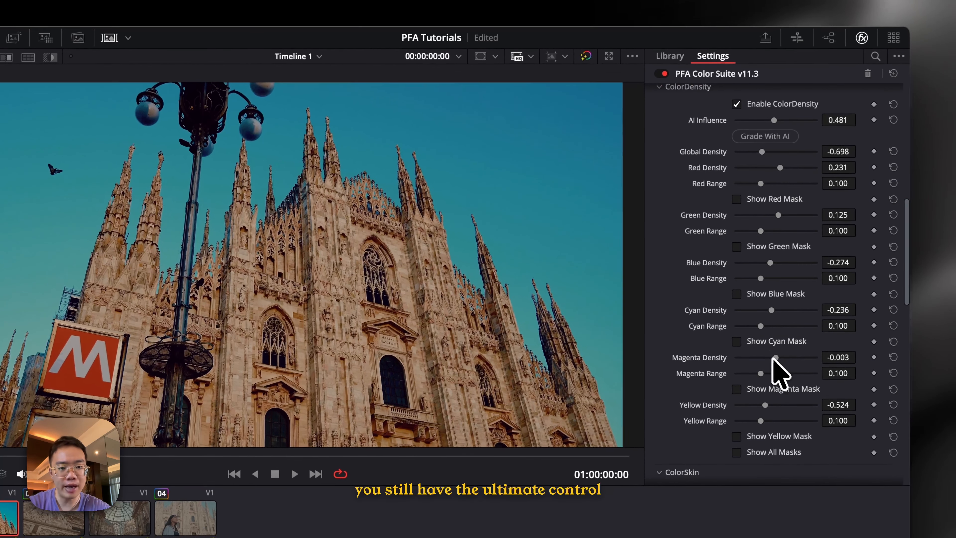
pyautogui.click(752, 360)
pyautogui.moveTo(761, 324)
pyautogui.mouseDown()
pyautogui.moveTo(777, 314)
pyautogui.moveTo(770, 307)
pyautogui.mouseUp()
pyautogui.click(758, 339)
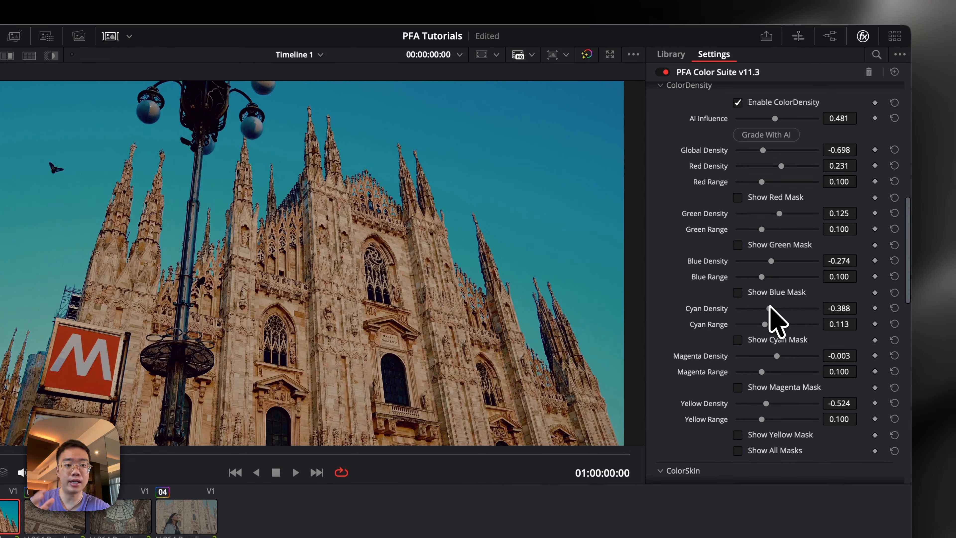
pyautogui.moveTo(770, 308); pyautogui.dragTo(772, 308)
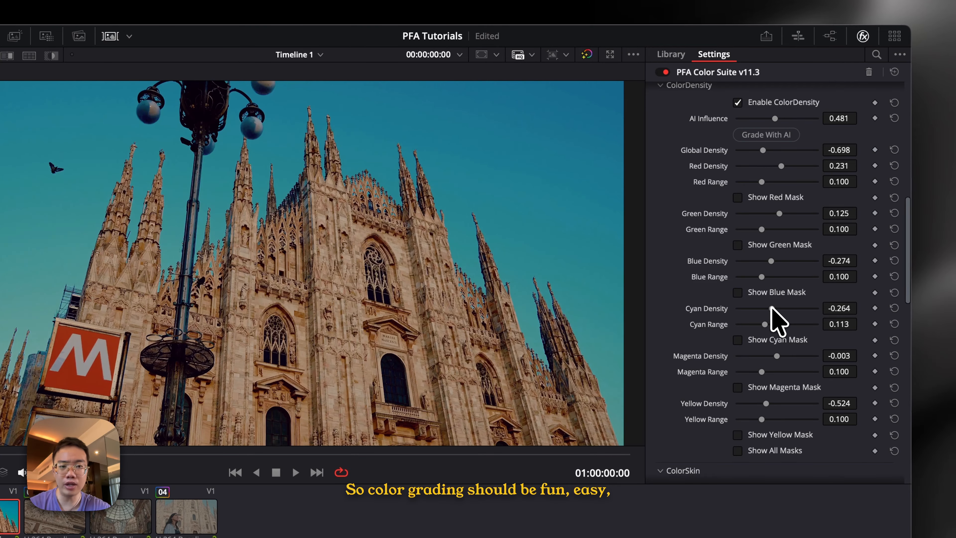
pyautogui.scroll(1, 749, 287)
pyautogui.click(691, 106)
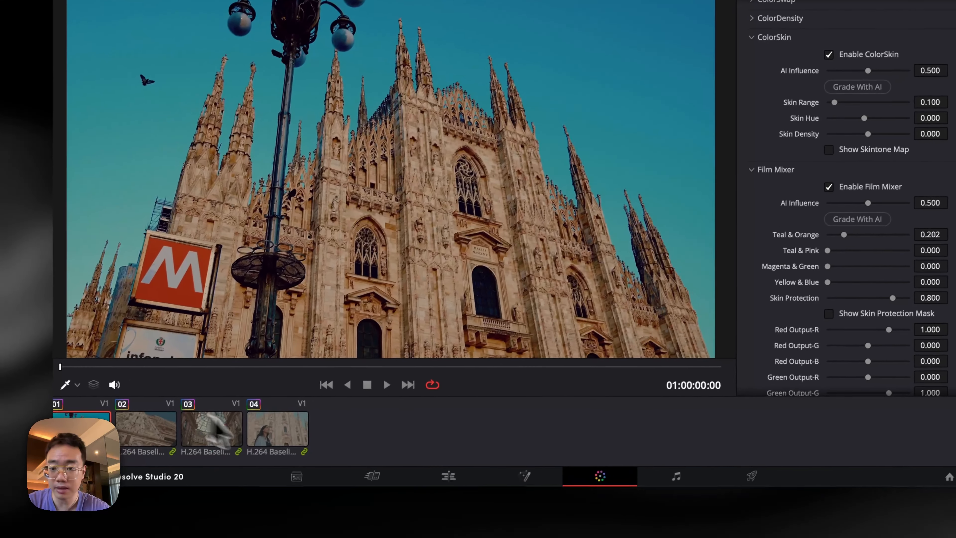
# Step: Switch to clip 04 with the woman and grade its CorrectionLOG section with AI
pyautogui.click(185, 527)
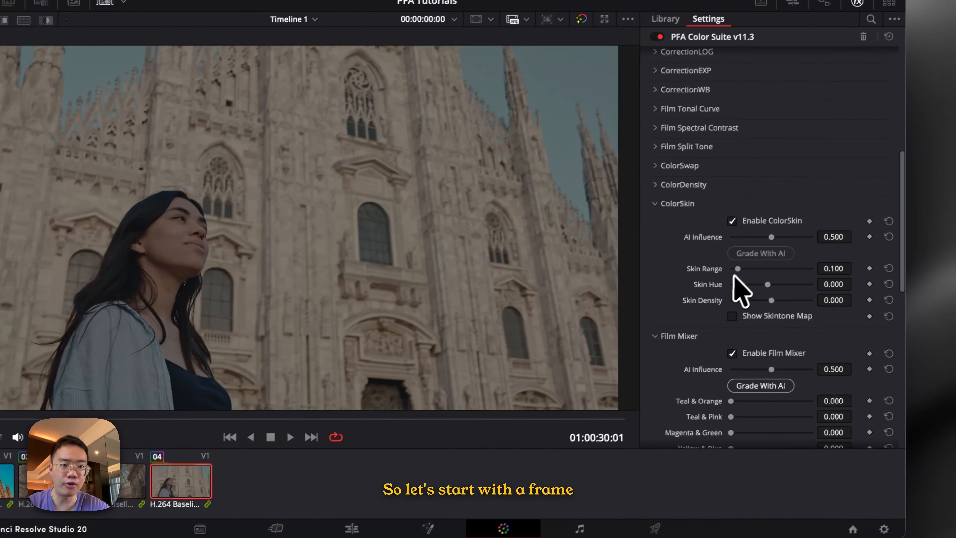
pyautogui.scroll(10, 809, 109)
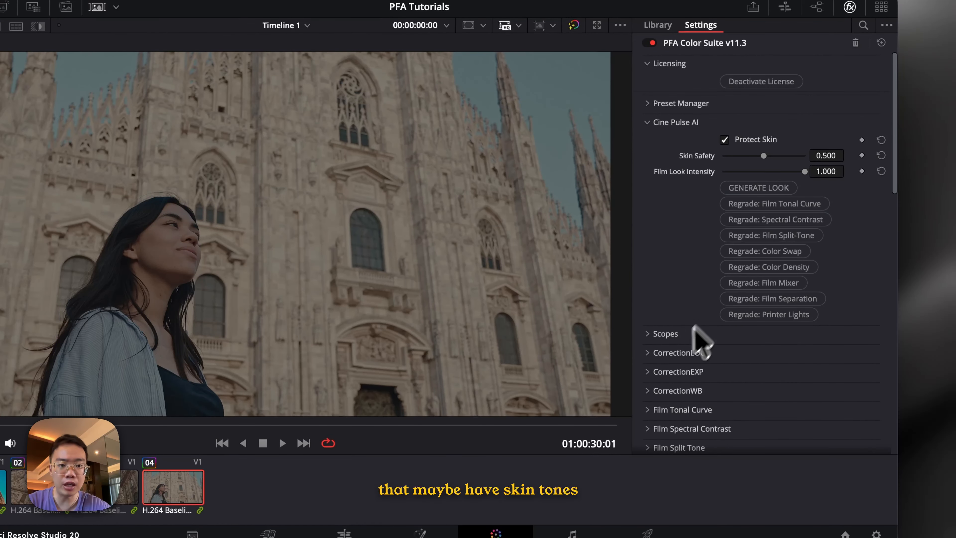
pyautogui.click(676, 353)
pyautogui.scroll(-4, 676, 353)
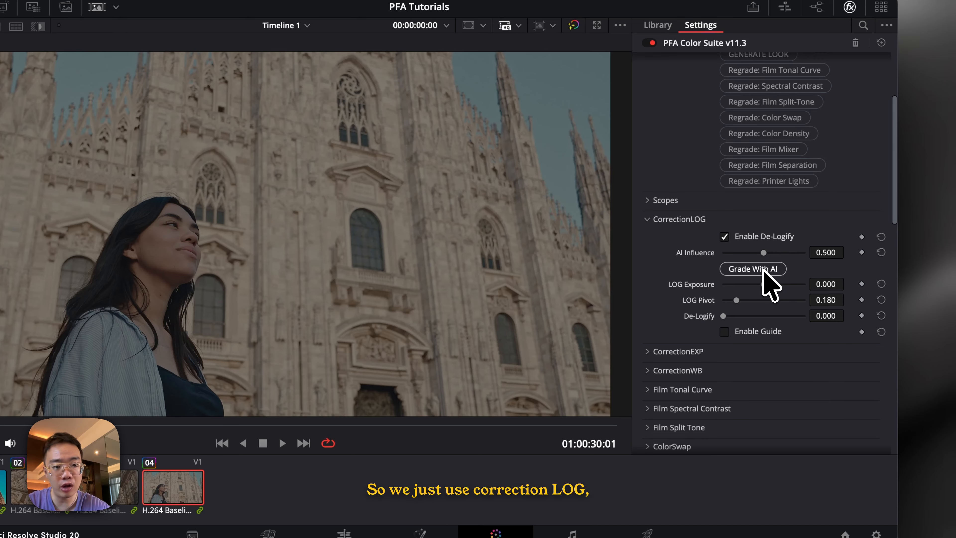
pyautogui.click(753, 269)
# Step: Grade the clip's exposure in CorrectionEXP and its white balance in CorrectionWB with AI
pyautogui.click(677, 352)
pyautogui.scroll(-5, 696, 369)
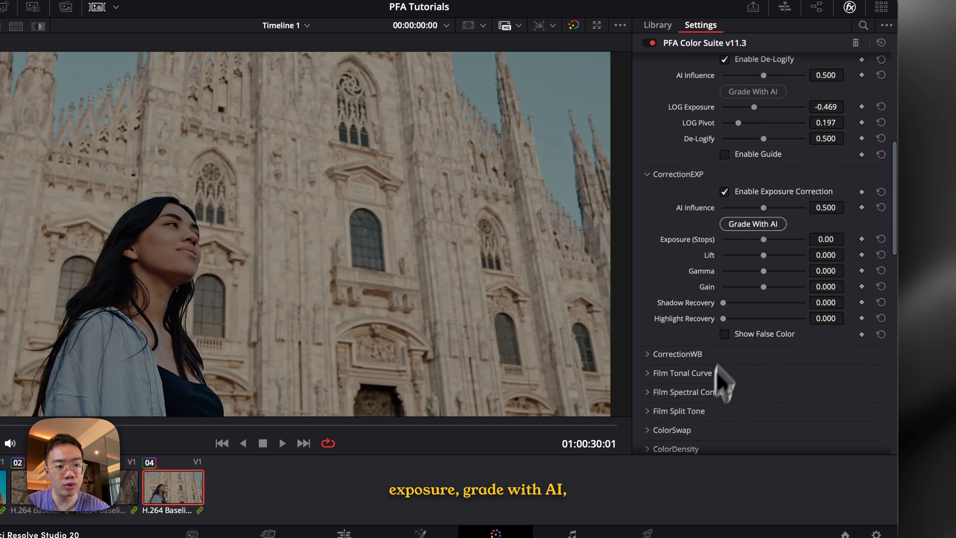
pyautogui.click(753, 223)
pyautogui.click(677, 354)
pyautogui.scroll(-2, 734, 369)
pyautogui.click(753, 349)
# Step: Collapse the CorrectionWB, CorrectionEXP and CorrectionLOG sections
pyautogui.click(673, 299)
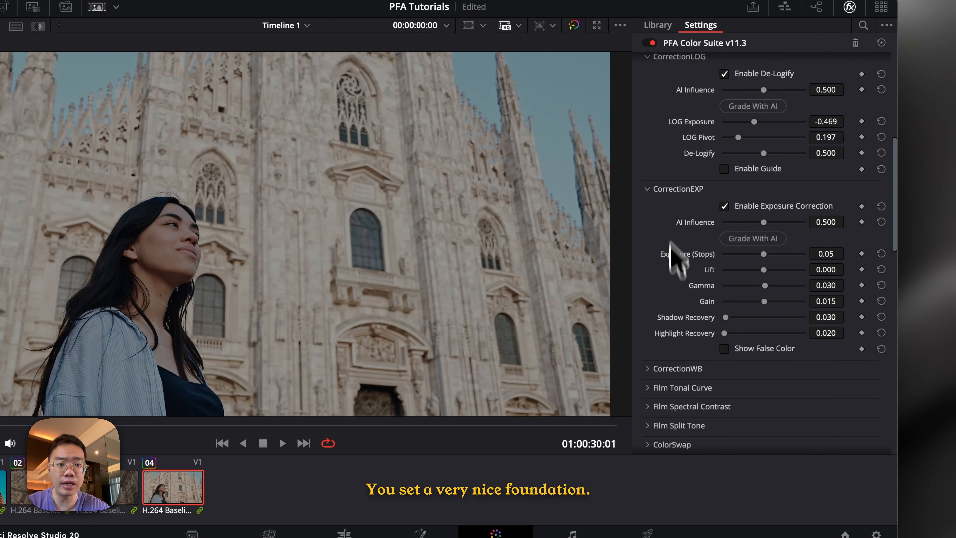
pyautogui.click(670, 189)
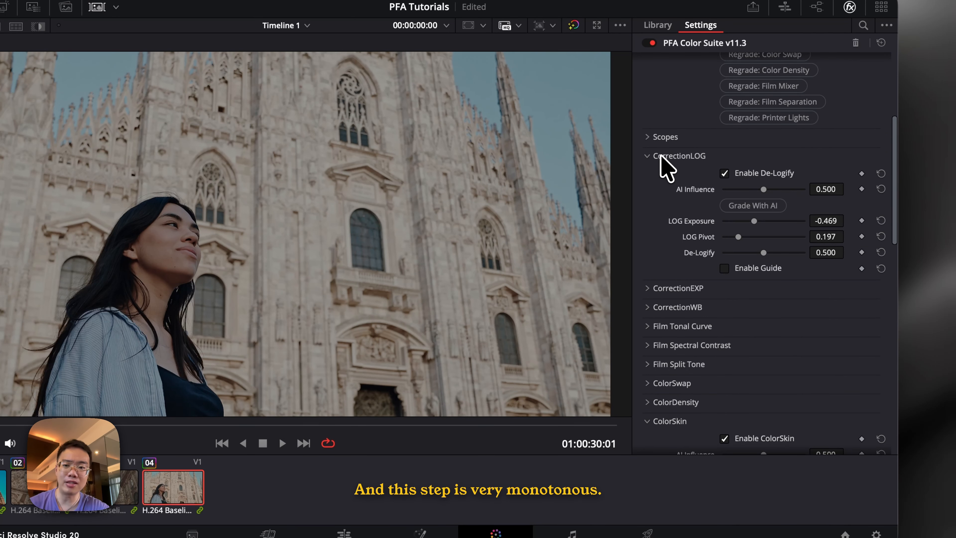
pyautogui.click(668, 156)
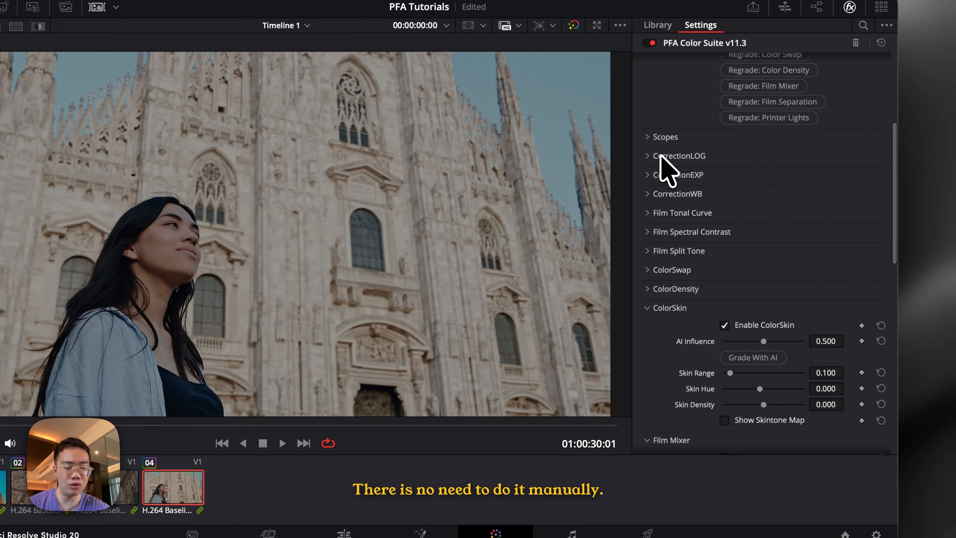
pyautogui.scroll(3, 661, 162)
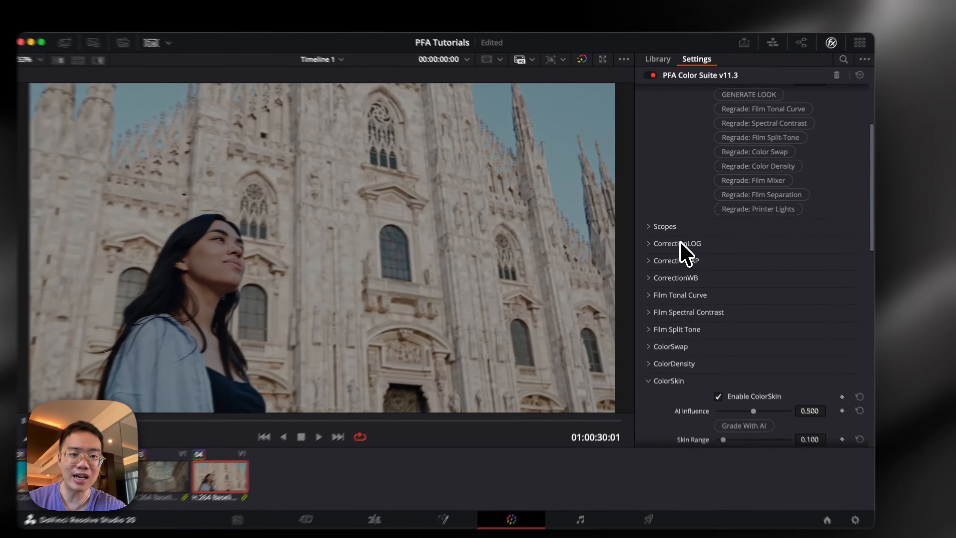
pyautogui.click(677, 236)
pyautogui.click(677, 237)
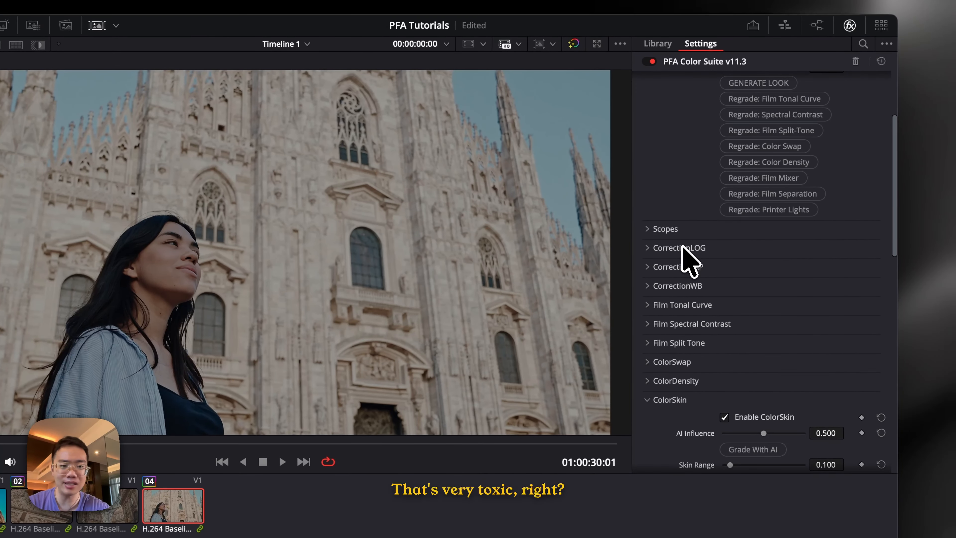
# Step: Set Cine Pulse AI's Film Look Intensity to 0.845 and generate a series of looks for clip 04
pyautogui.scroll(4, 682, 249)
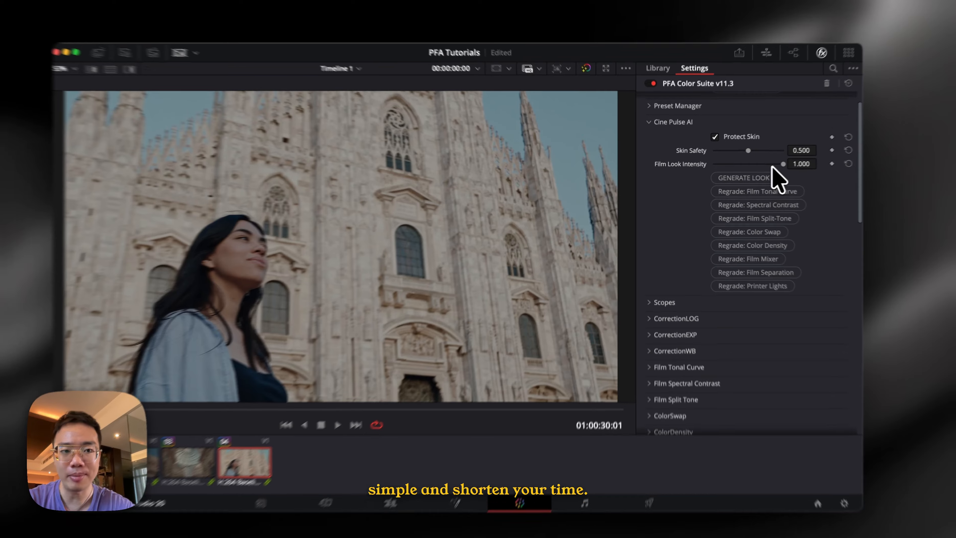
pyautogui.click(752, 178)
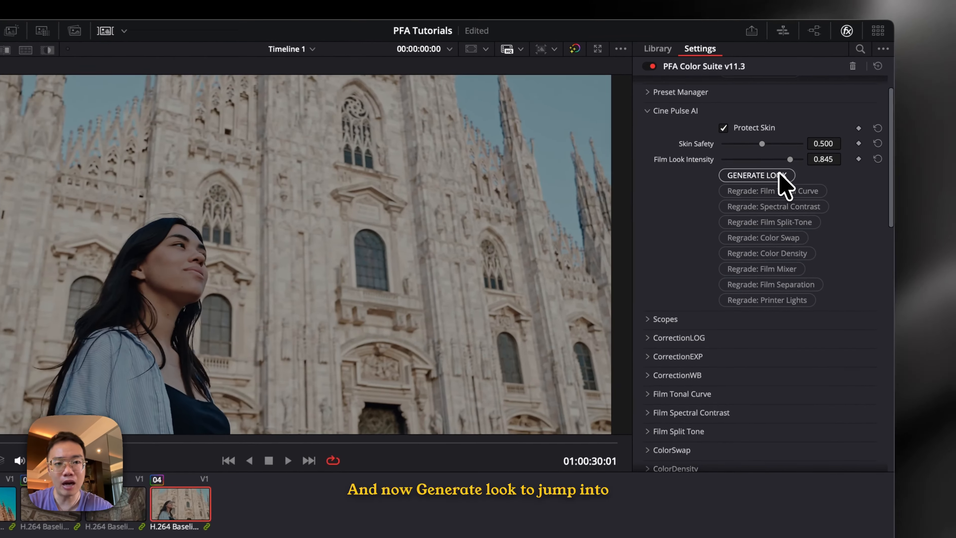
pyautogui.click(780, 174)
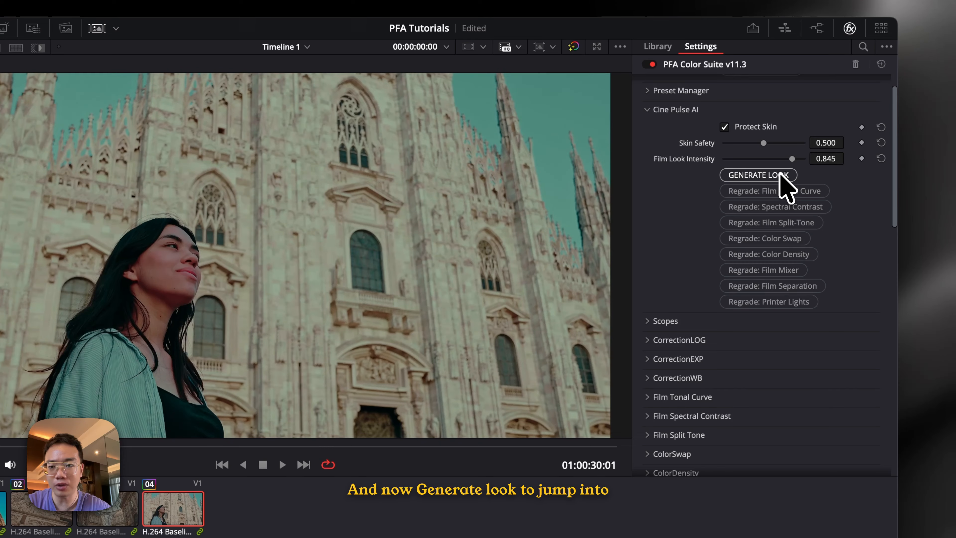
pyautogui.click(779, 174)
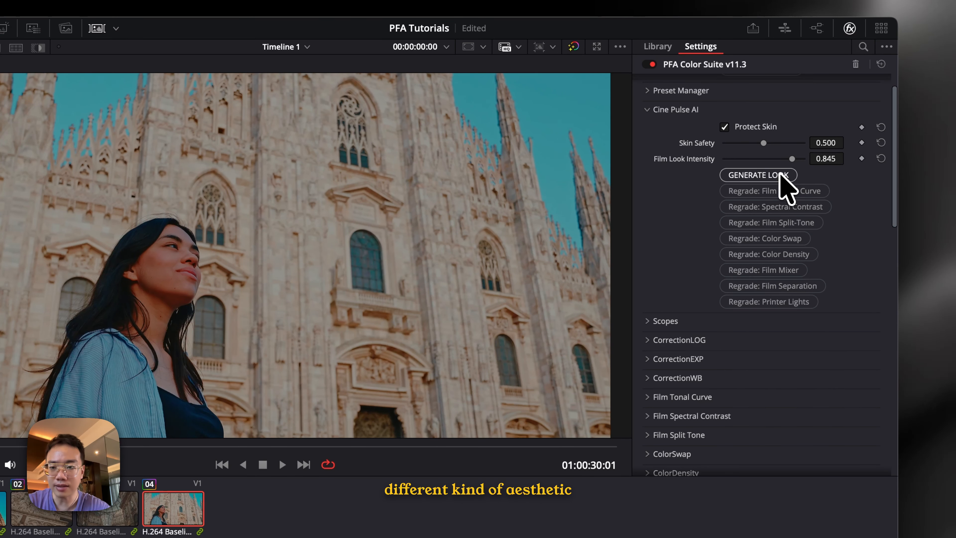
pyautogui.click(779, 174)
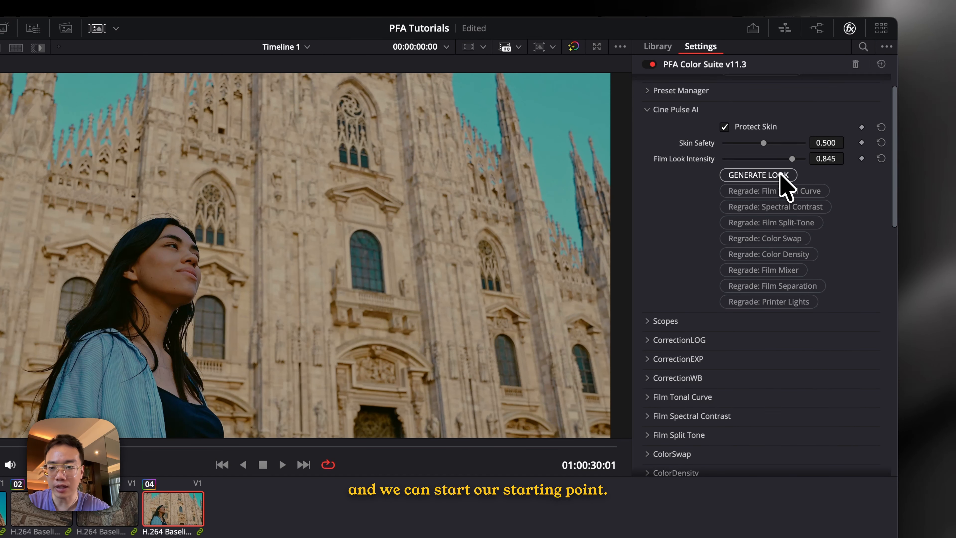
pyautogui.click(780, 174)
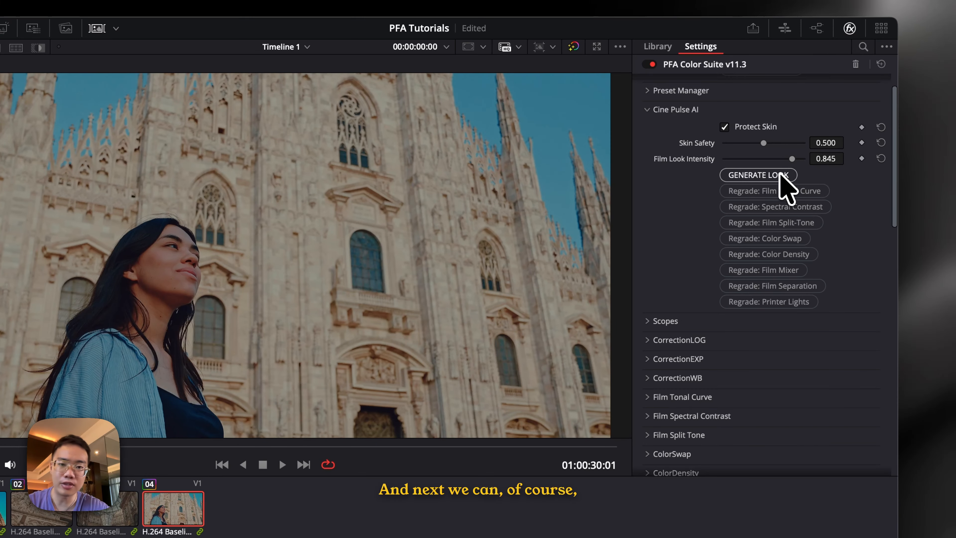
# Step: Collapse the expanded effect sections from ColorSkin and Film Mixer down to Film Printer Lights
pyautogui.scroll(2, 862, 173)
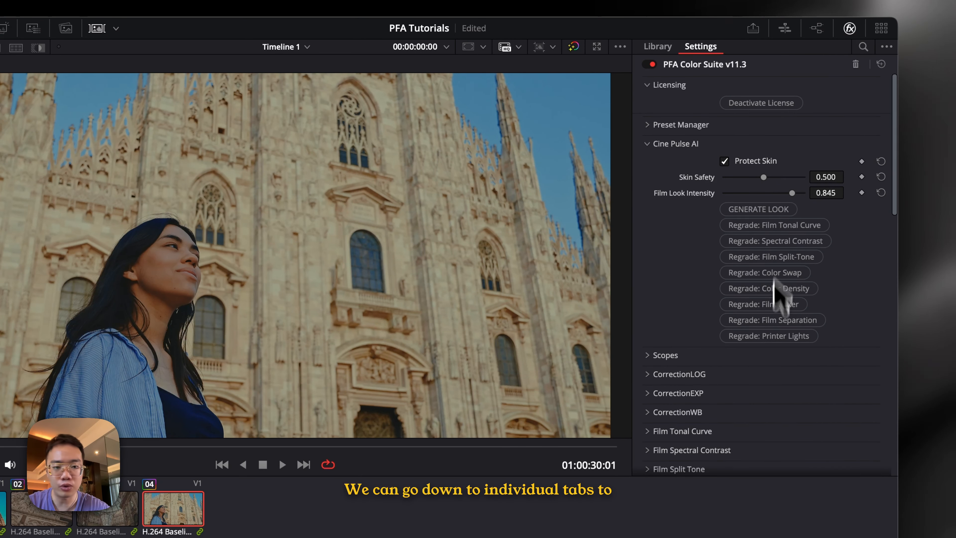
pyautogui.scroll(-15, 774, 287)
pyautogui.scroll(10, 775, 363)
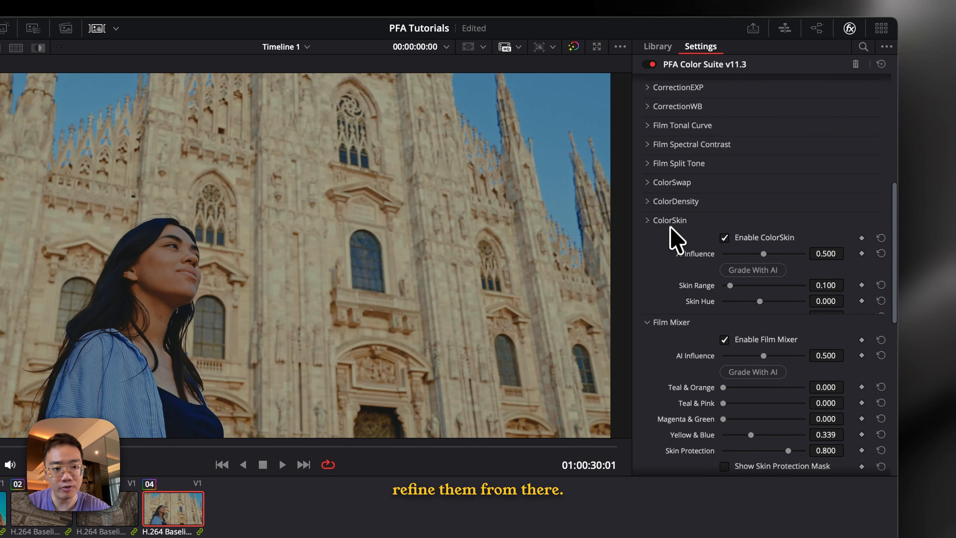
pyautogui.click(666, 240)
pyautogui.click(668, 266)
pyautogui.scroll(5, 670, 279)
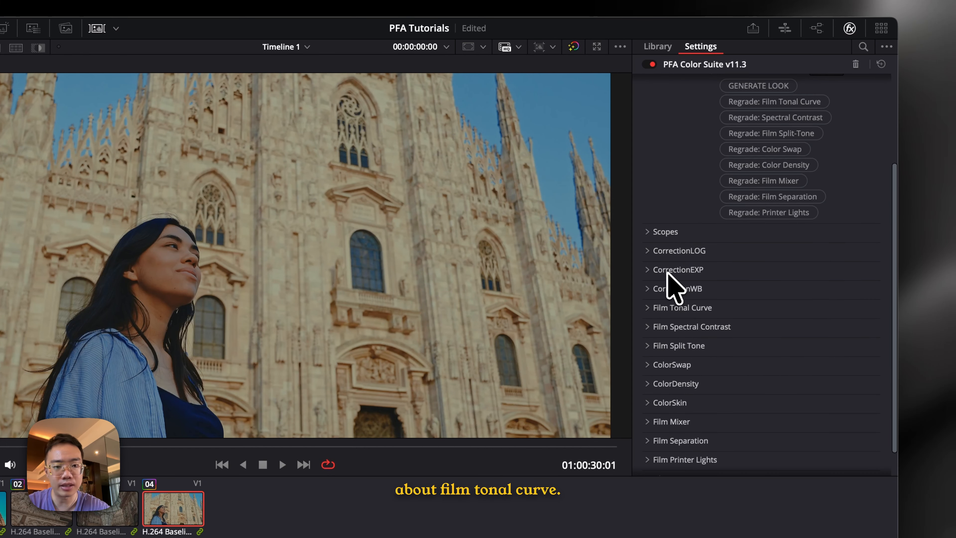
# Step: Show the Film Tonal Curve overlay and set Black Point to 0.388 and Shadow Softness to 7.44
pyautogui.scroll(-2, 673, 288)
pyautogui.click(663, 280)
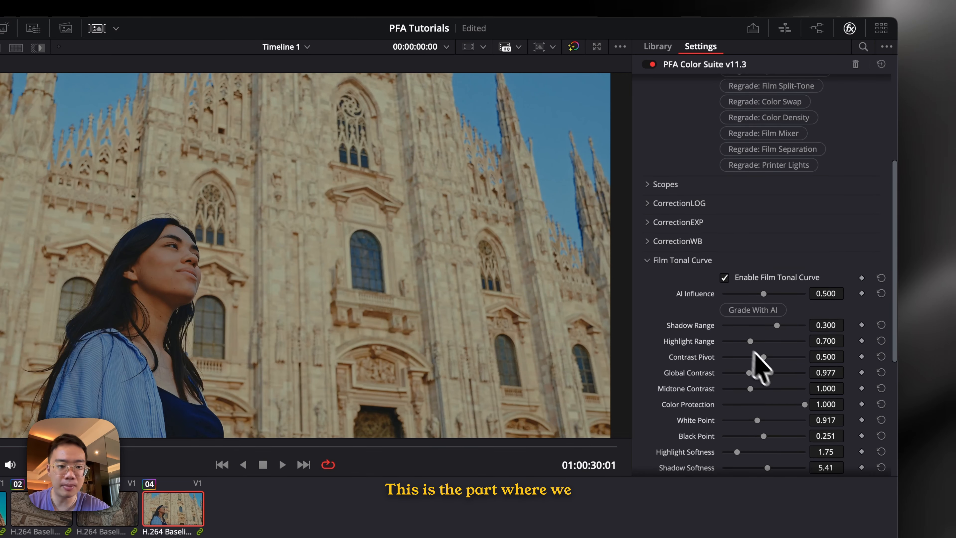
pyautogui.scroll(-6, 772, 376)
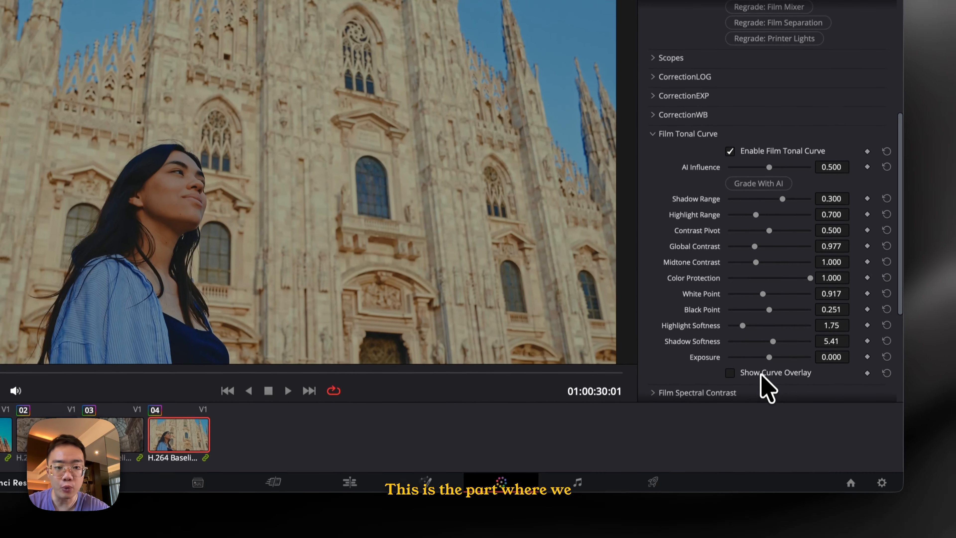
pyautogui.click(761, 372)
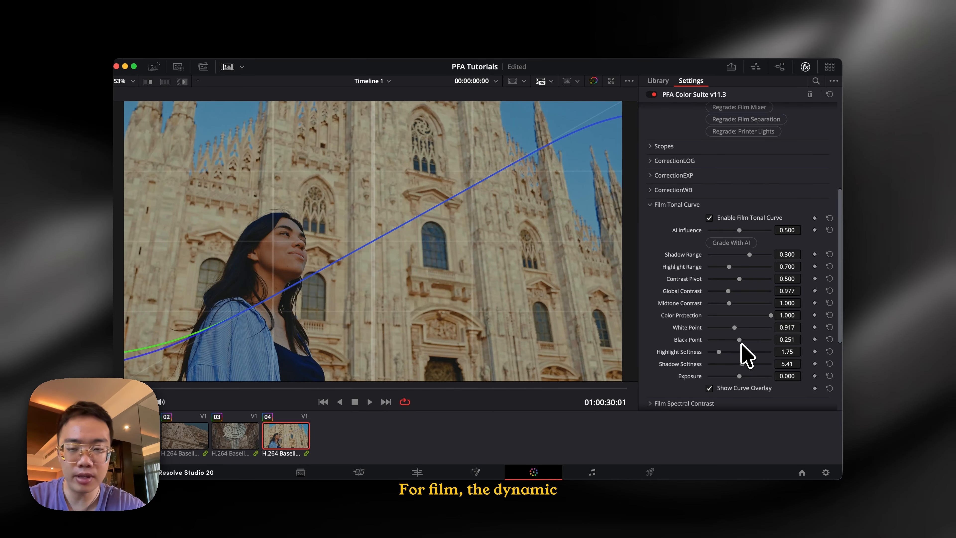
pyautogui.moveTo(740, 340); pyautogui.dragTo(784, 335)
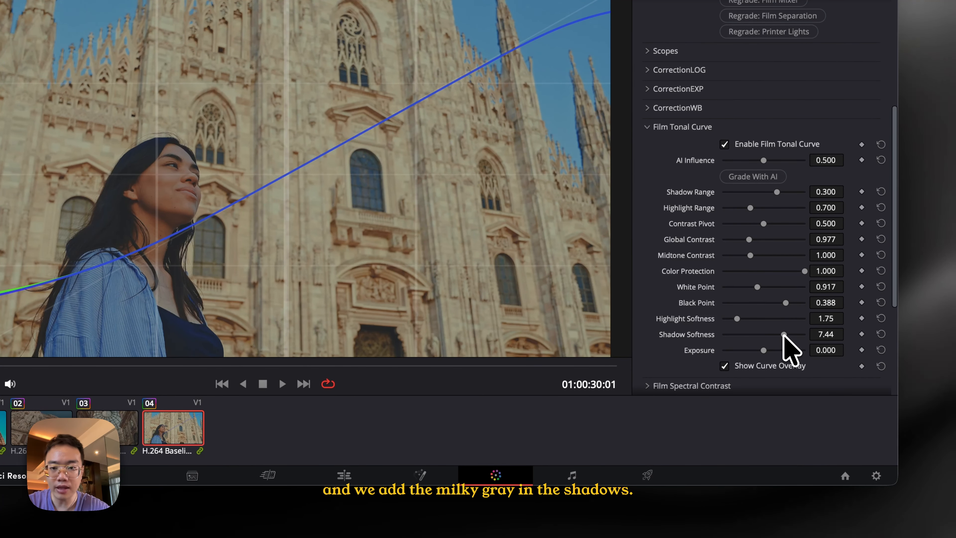
# Step: Hide the curve overlay and switch Film Tonal Curve off and on to compare the image
pyautogui.click(740, 367)
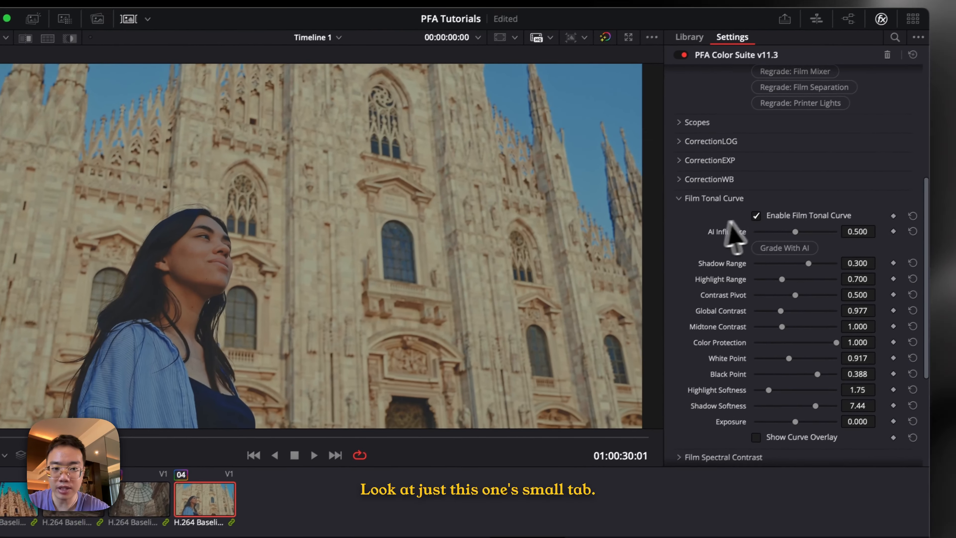
pyautogui.click(725, 145)
pyautogui.click(747, 222)
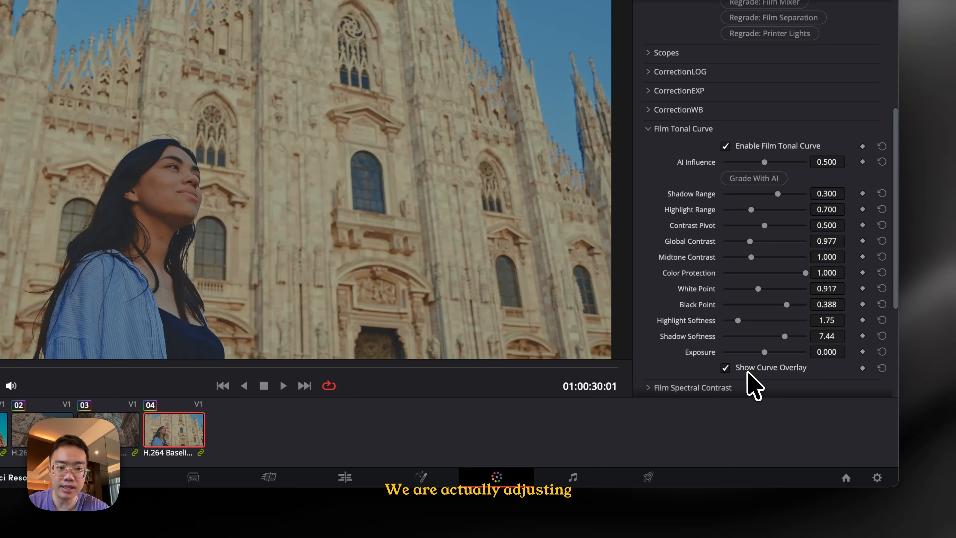
# Step: Show the curve overlay and set White Point to 0.616 and Highlight Softness to 5.27
pyautogui.click(747, 444)
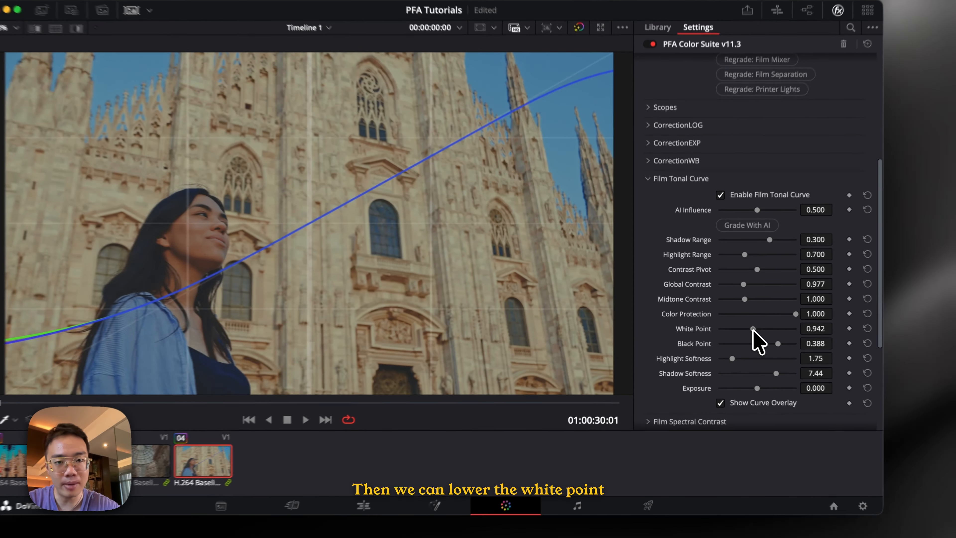
pyautogui.moveTo(734, 327); pyautogui.dragTo(716, 329)
pyautogui.moveTo(737, 360); pyautogui.dragTo(766, 361)
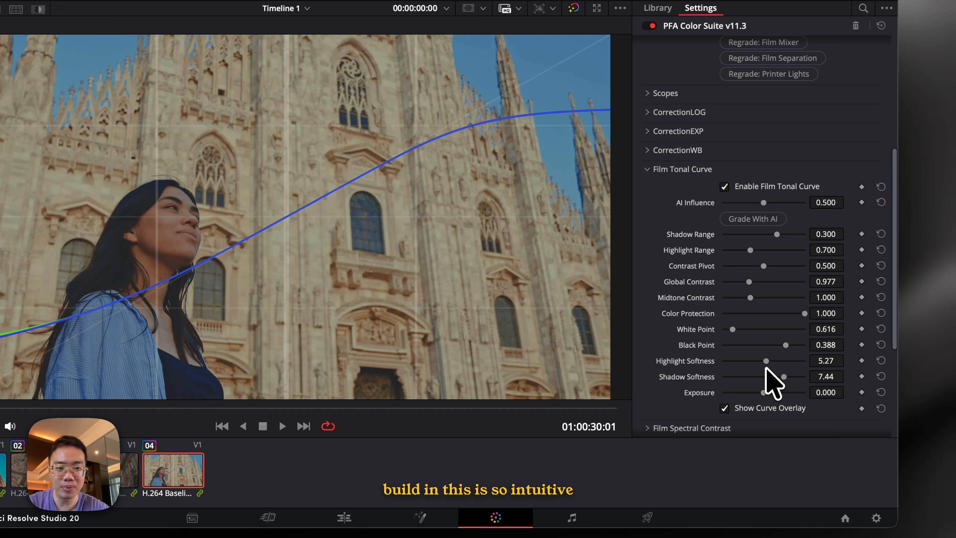
# Step: Set Film Tonal Curve's Midtone Contrast to 1.140, then hide its curve overlay and collapse the section
pyautogui.moveTo(751, 297); pyautogui.dragTo(758, 297)
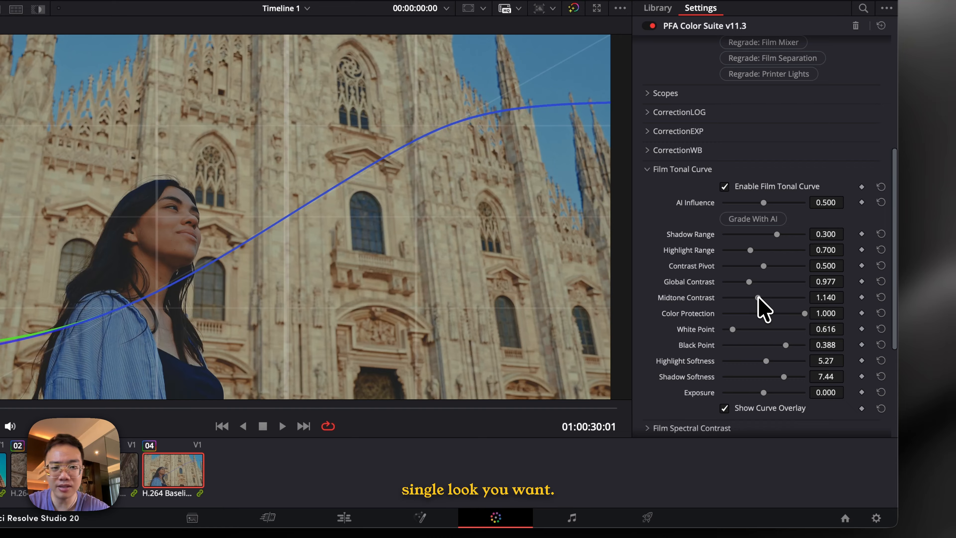
pyautogui.click(743, 407)
pyautogui.click(700, 169)
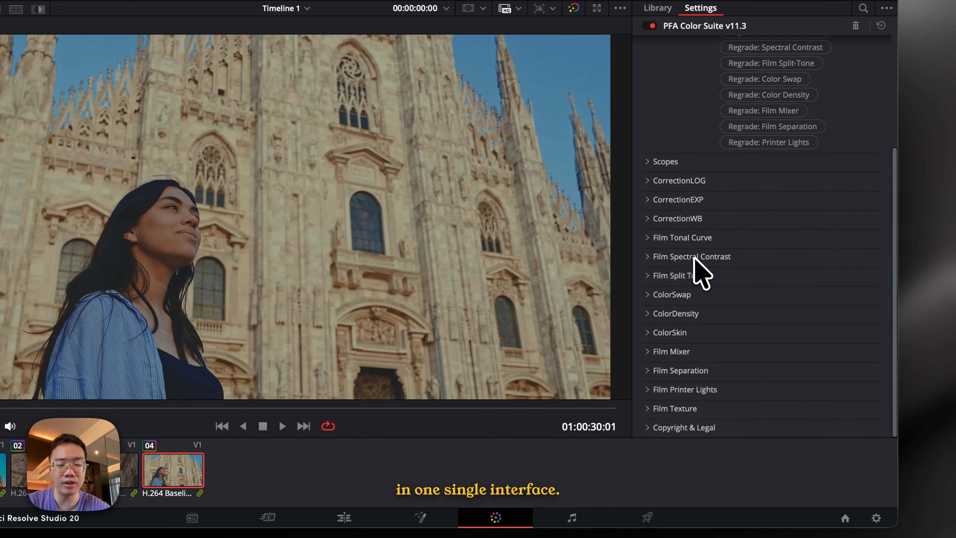
# Step: In Film Spectral Contrast, set Red Contrast to 0.070, Green Contrast to 0.008, Blue Contrast to 0.023 and Subtractive Density to 0.302
pyautogui.click(694, 258)
pyautogui.scroll(-2, 725, 331)
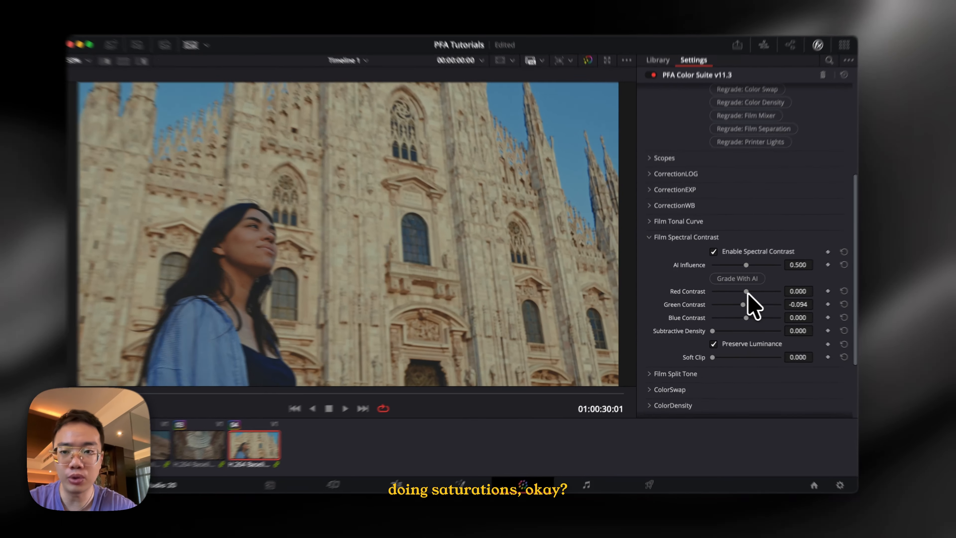
pyautogui.moveTo(739, 294); pyautogui.dragTo(768, 290)
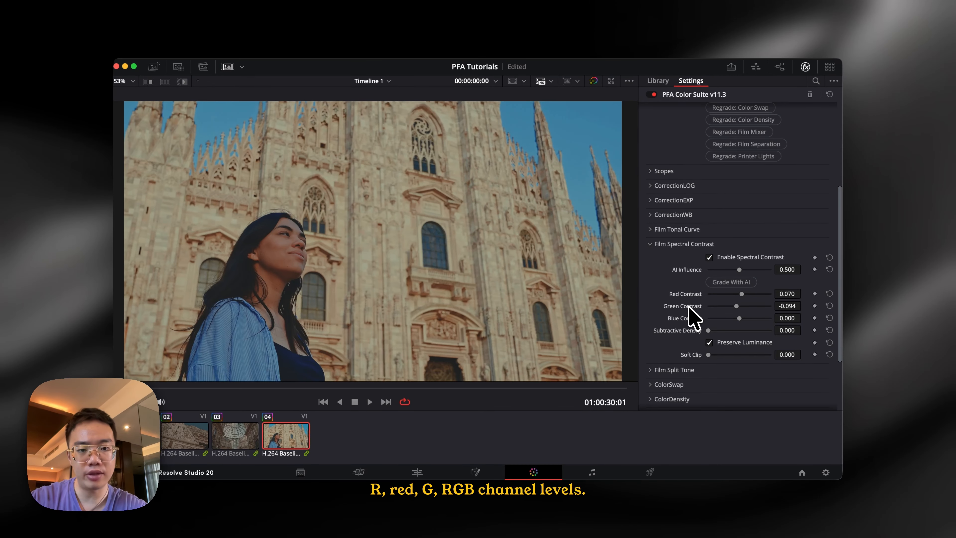
pyautogui.moveTo(707, 308); pyautogui.dragTo(764, 327)
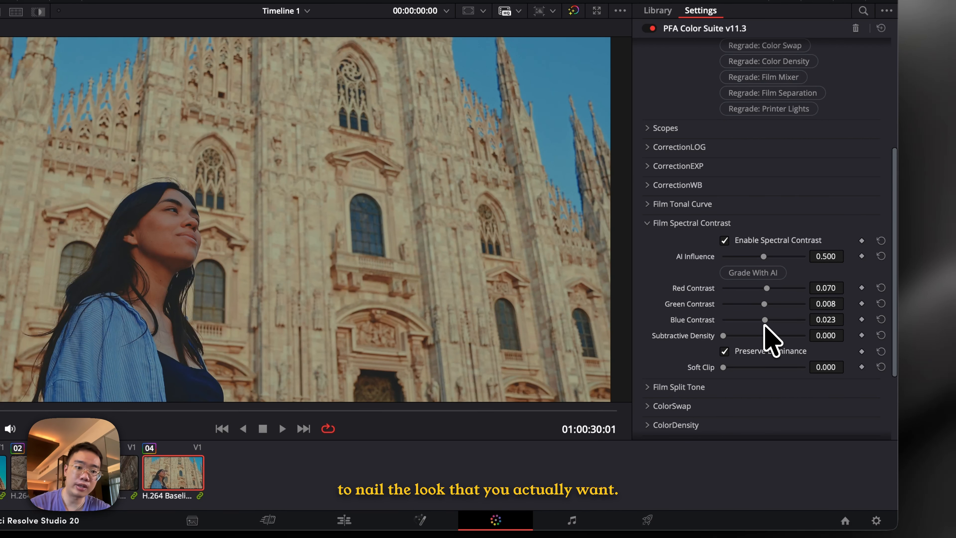
pyautogui.moveTo(724, 335); pyautogui.dragTo(766, 342)
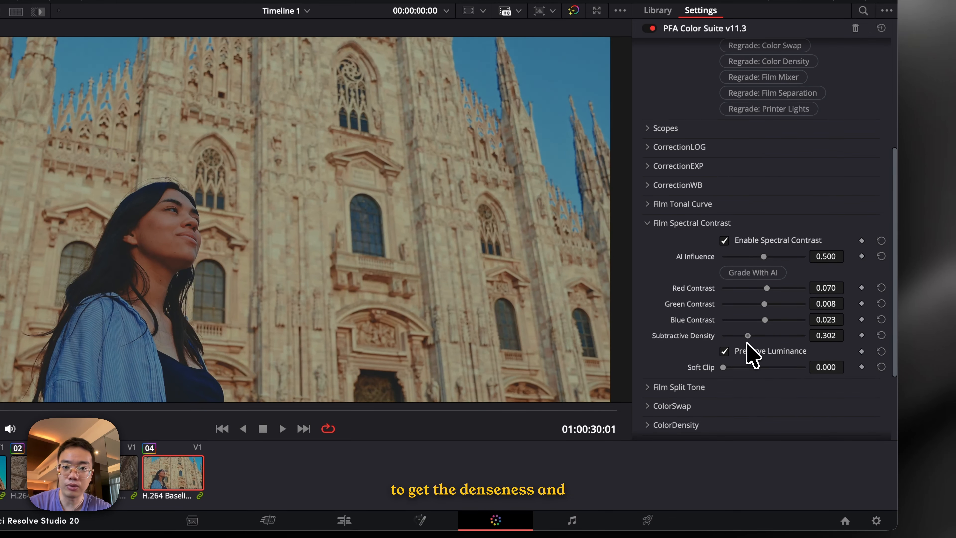
pyautogui.click(676, 224)
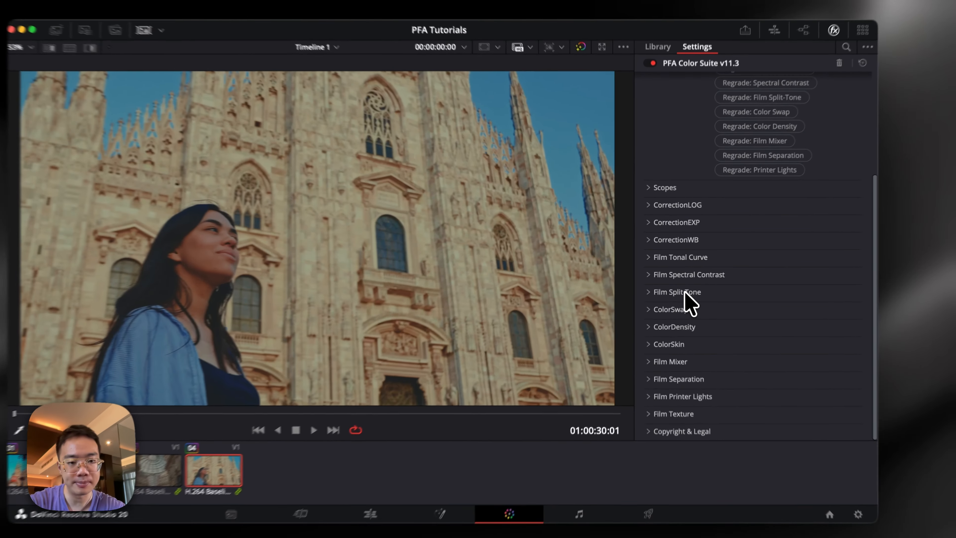
# Step: Show the Film Split Tone curve overlay and set Shadow Split to 0.333 and Shadow Split Hue to 0.434
pyautogui.click(673, 287)
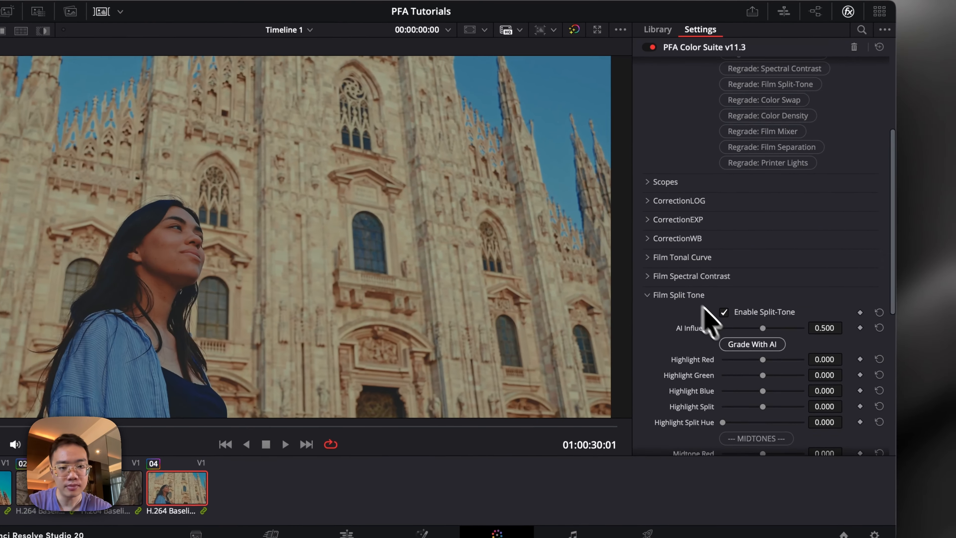
pyautogui.scroll(-3, 715, 302)
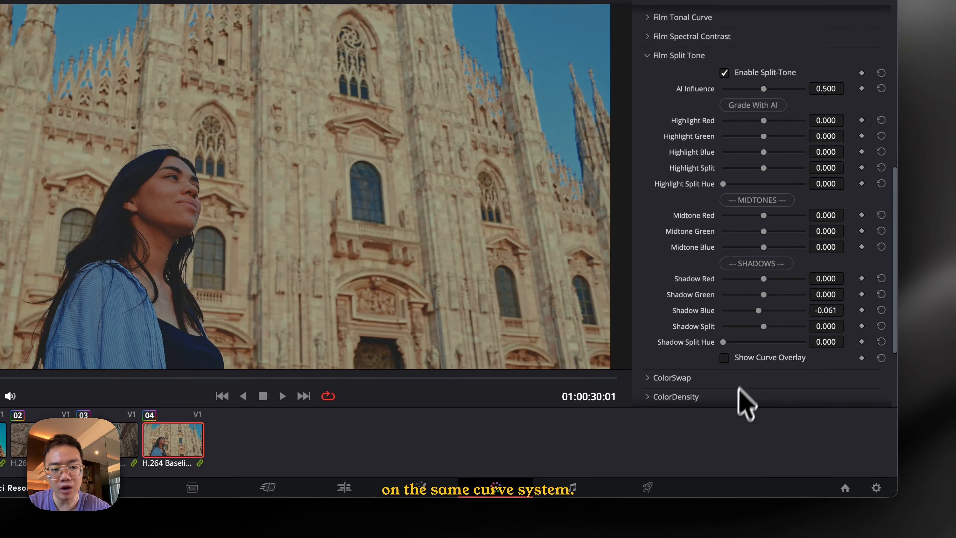
pyautogui.click(745, 359)
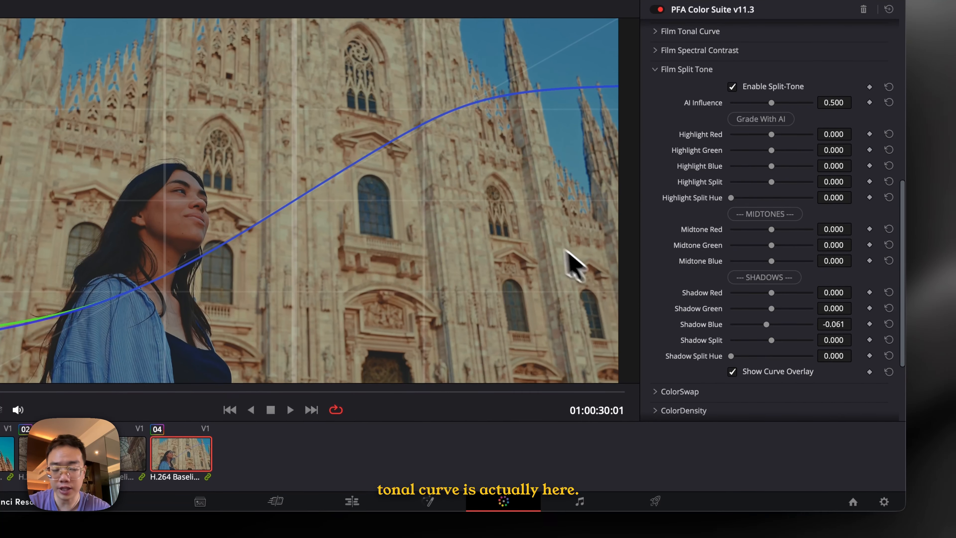
pyautogui.moveTo(783, 339); pyautogui.dragTo(757, 357)
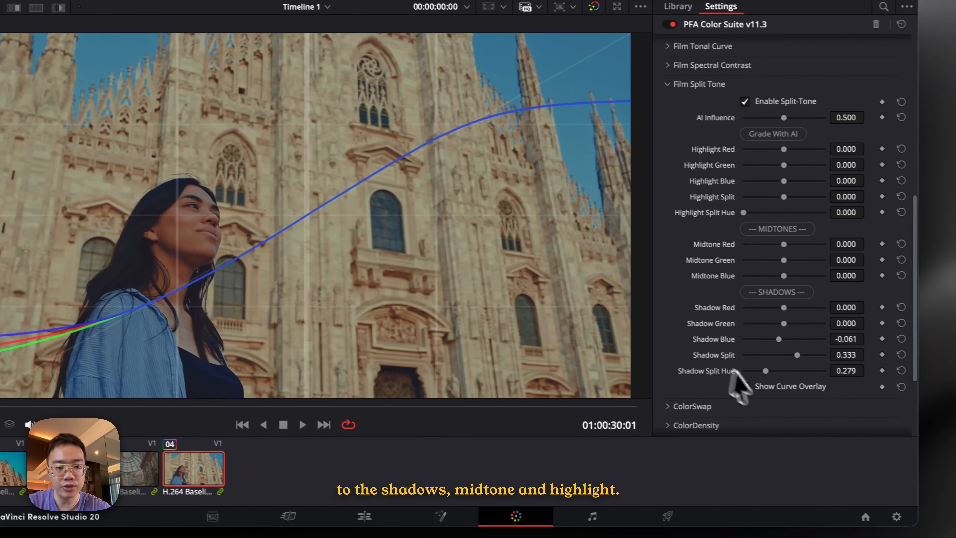
pyautogui.moveTo(833, 387); pyautogui.dragTo(842, 387)
pyautogui.moveTo(761, 369); pyautogui.dragTo(764, 369)
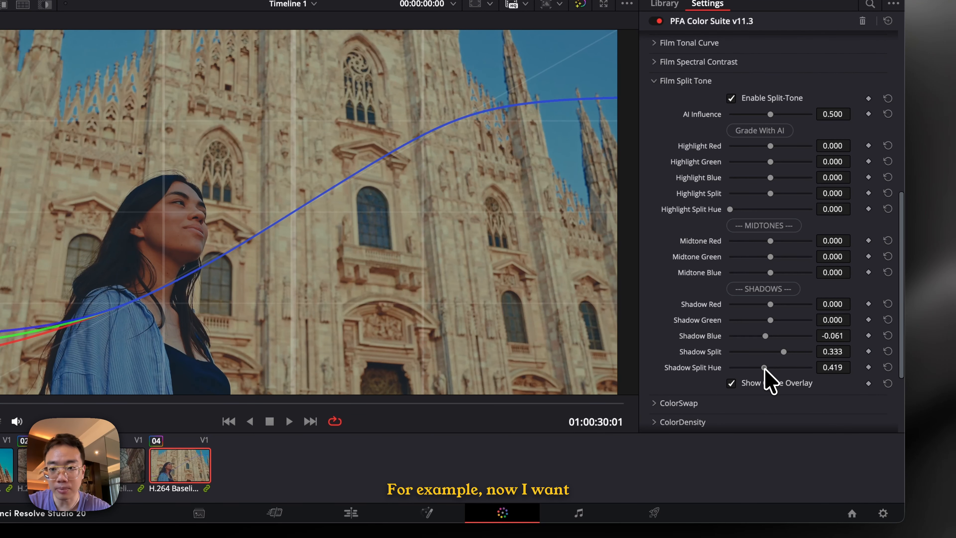
# Step: Set Film Split Tone's Midtone Red to 0.019 and Midtone Green to -0.012, with the curve overlay hidden
pyautogui.moveTo(770, 243); pyautogui.dragTo(769, 254)
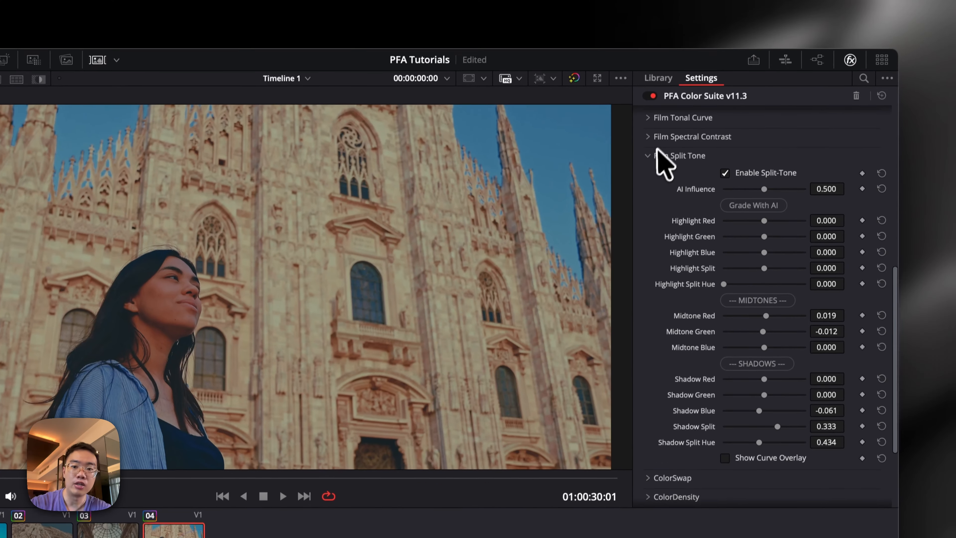
pyautogui.click(656, 80)
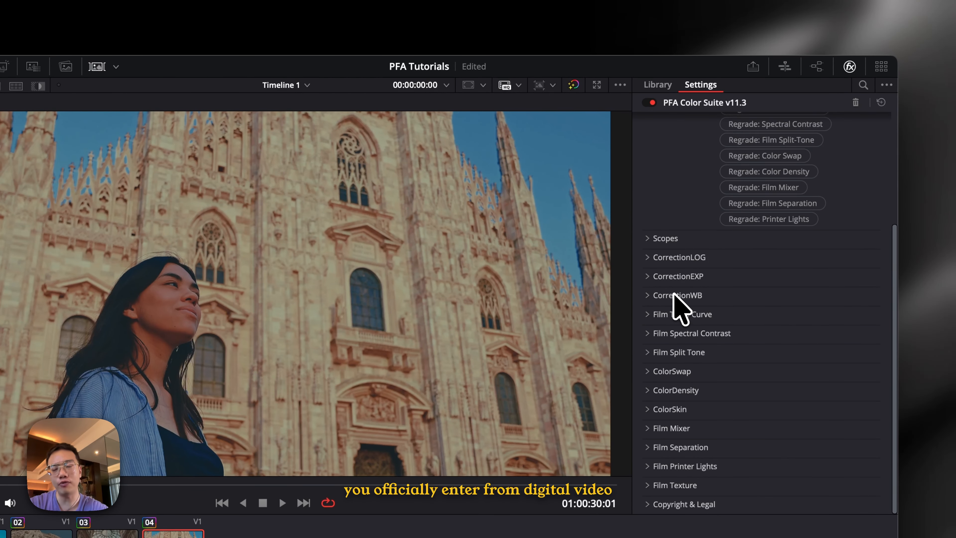
pyautogui.press('super+d')
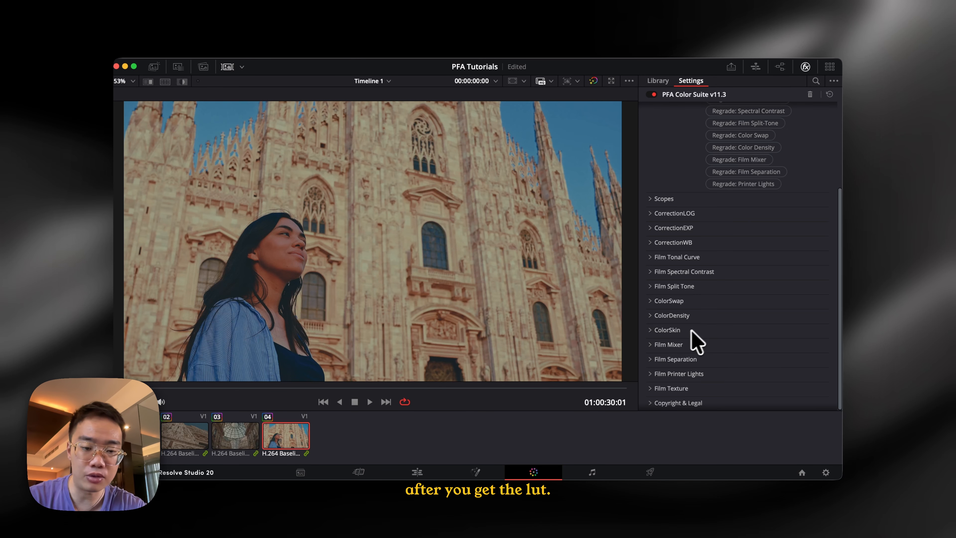
# Step: Examine the ColorSwap and ColorDensity settings, leaving both sections collapsed
pyautogui.scroll(-1, 684, 330)
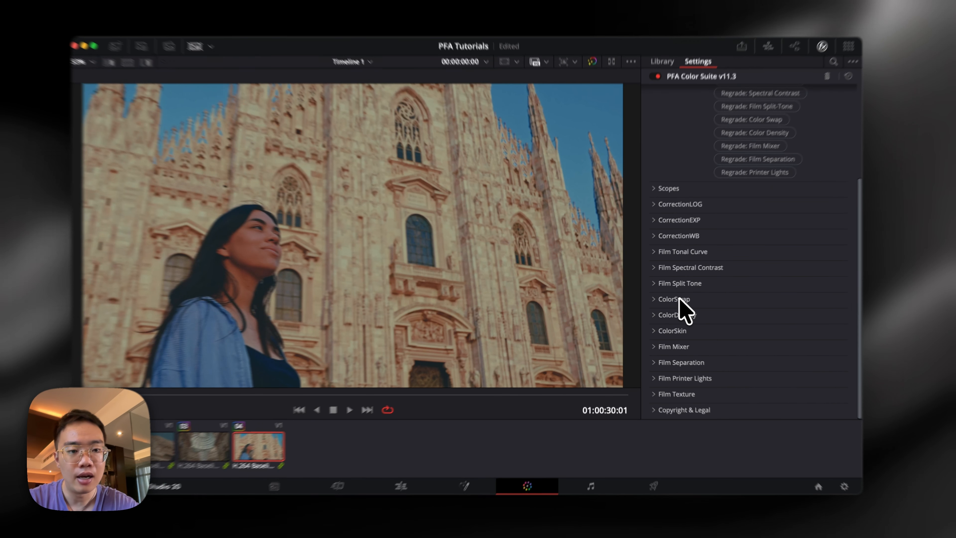
pyautogui.click(679, 300)
pyautogui.click(679, 300)
pyautogui.click(691, 317)
pyautogui.scroll(-5, 693, 332)
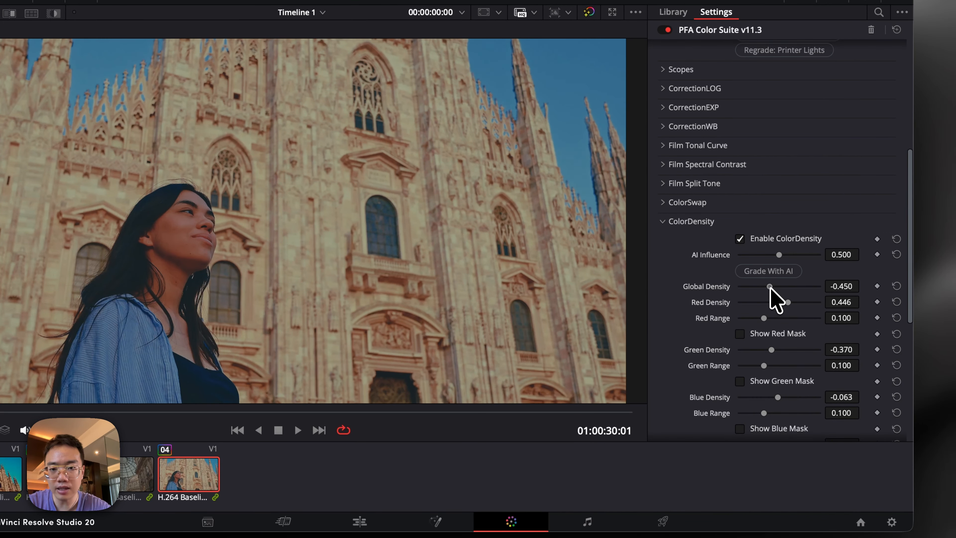
pyautogui.click(692, 221)
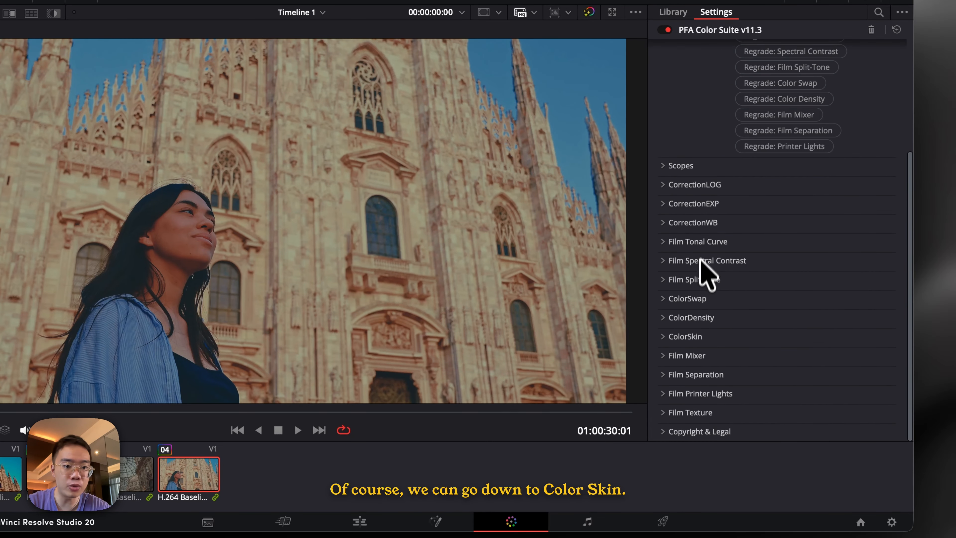
# Step: Expand ColorSkin and briefly display the skintone map to examine which areas count as skin
pyautogui.click(681, 338)
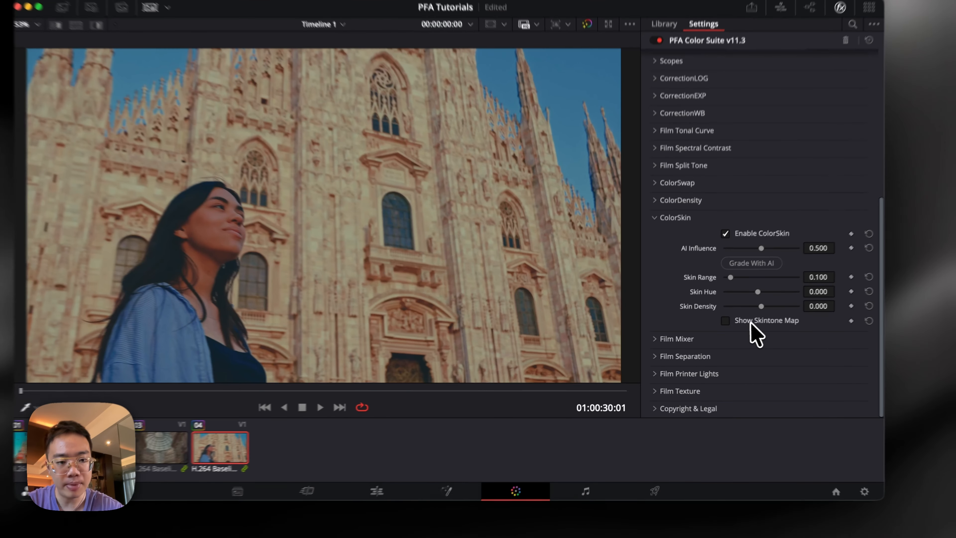
pyautogui.click(726, 329)
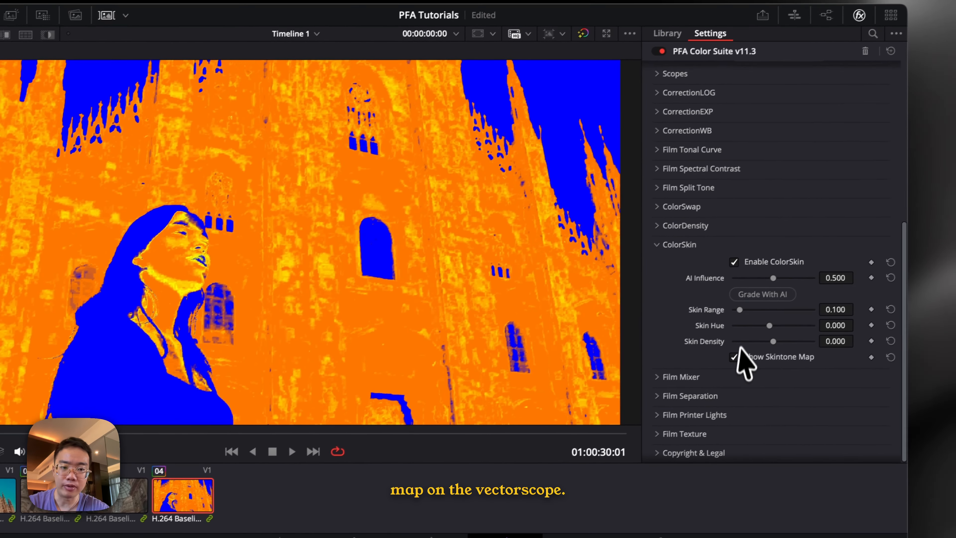
pyautogui.click(777, 331)
# Step: Overlay the RGB Parade and Vector Scope on the image with Scope Size 1.000, Position X 100.0 and Position Y 14.7
pyautogui.scroll(2, 781, 245)
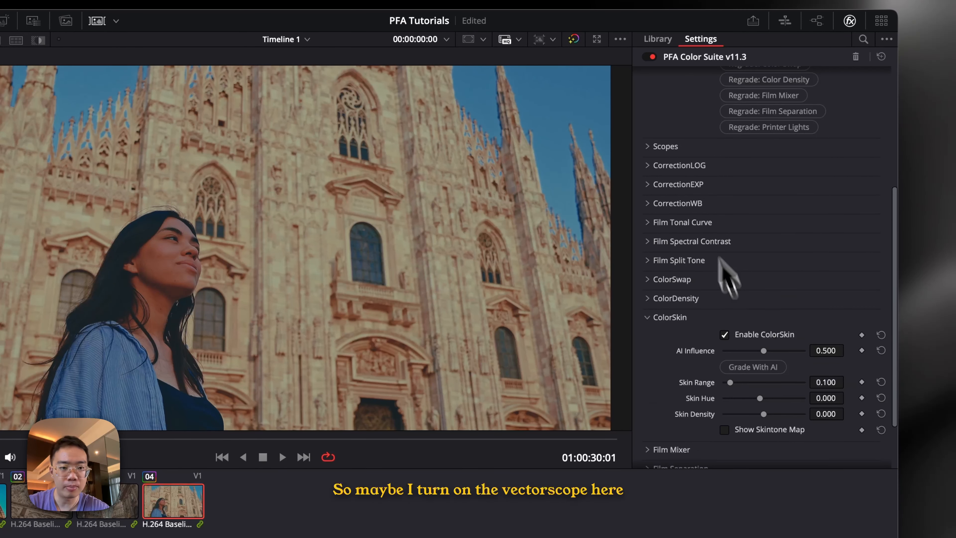
pyautogui.click(663, 146)
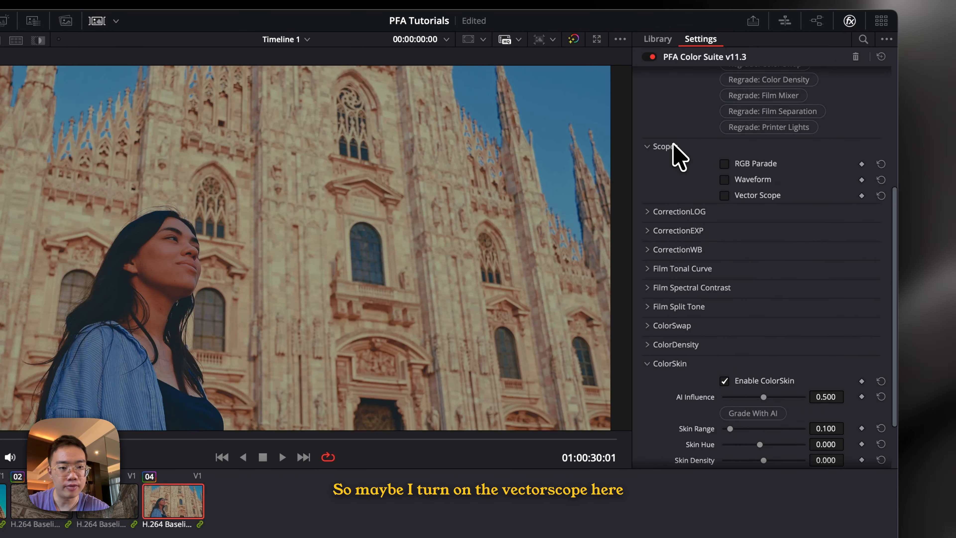
pyautogui.click(750, 164)
pyautogui.click(749, 196)
pyautogui.moveTo(774, 244); pyautogui.dragTo(806, 243)
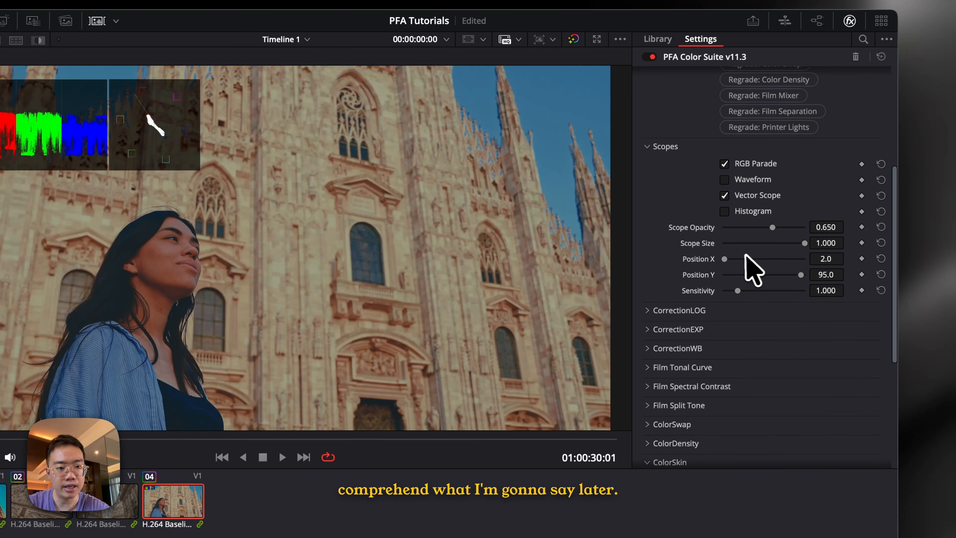
pyautogui.moveTo(724, 259); pyautogui.dragTo(862, 273)
pyautogui.moveTo(797, 275); pyautogui.dragTo(735, 275)
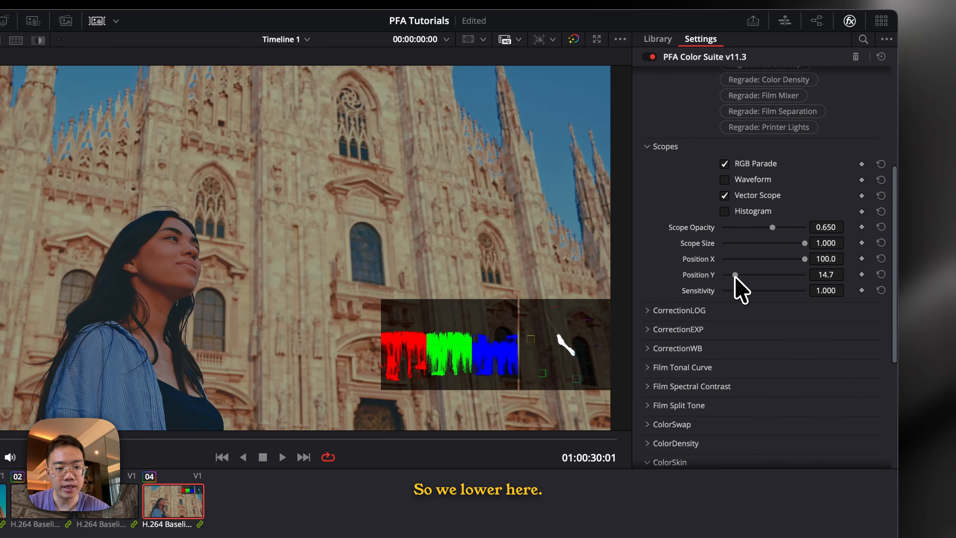
# Step: Show ColorSkin's skintone map and set Skin Hue to 0.012 and Skin Range to 0.102
pyautogui.scroll(-6, 722, 367)
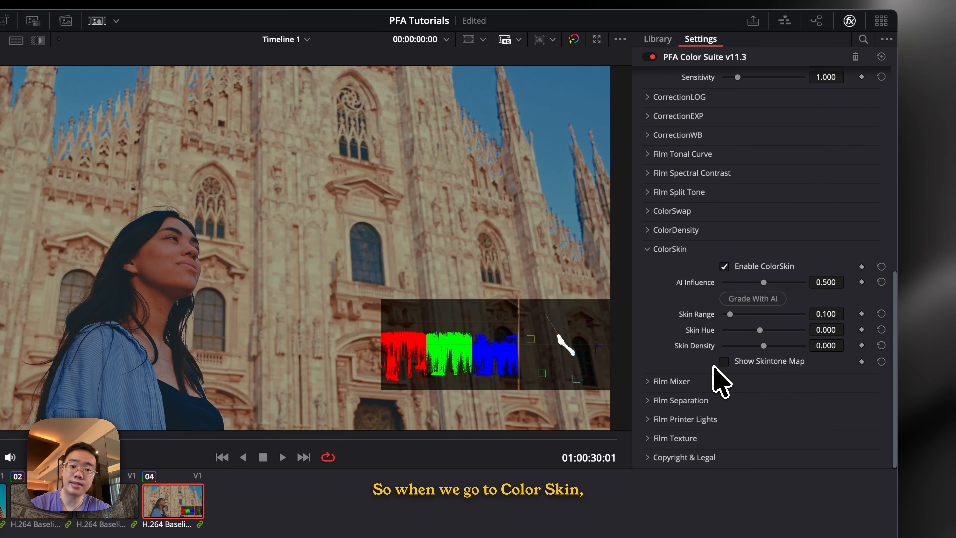
pyautogui.click(750, 361)
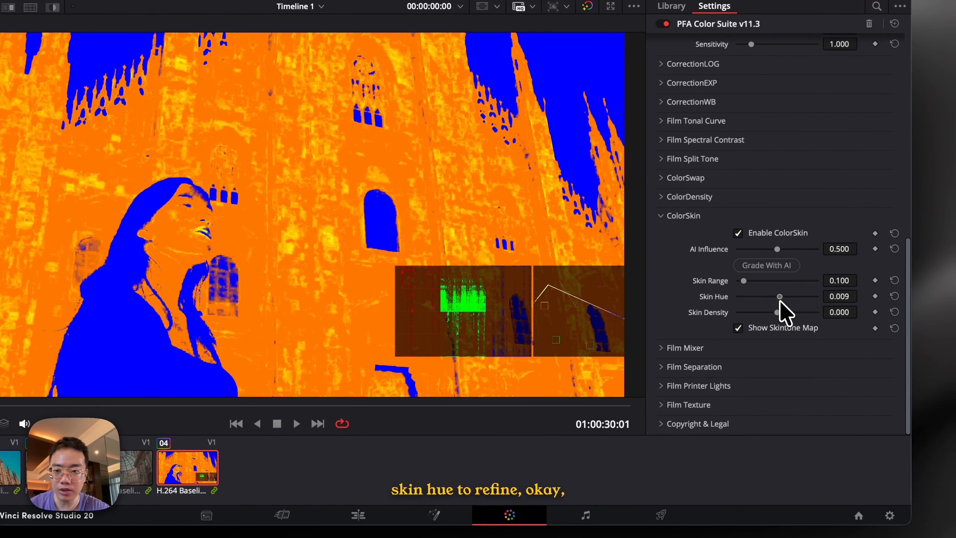
pyautogui.moveTo(753, 302); pyautogui.dragTo(757, 302)
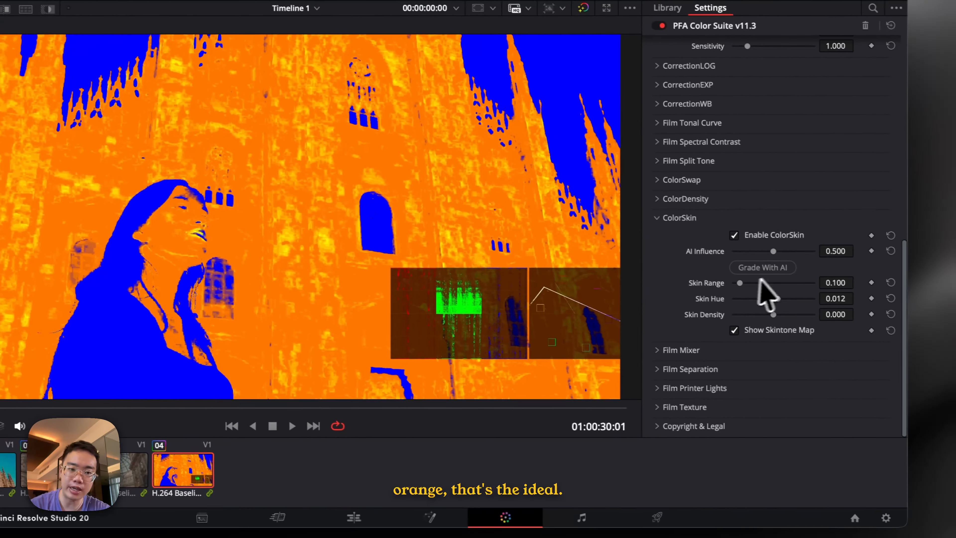
pyautogui.moveTo(805, 294); pyautogui.dragTo(832, 295)
pyautogui.moveTo(739, 286); pyautogui.dragTo(730, 287)
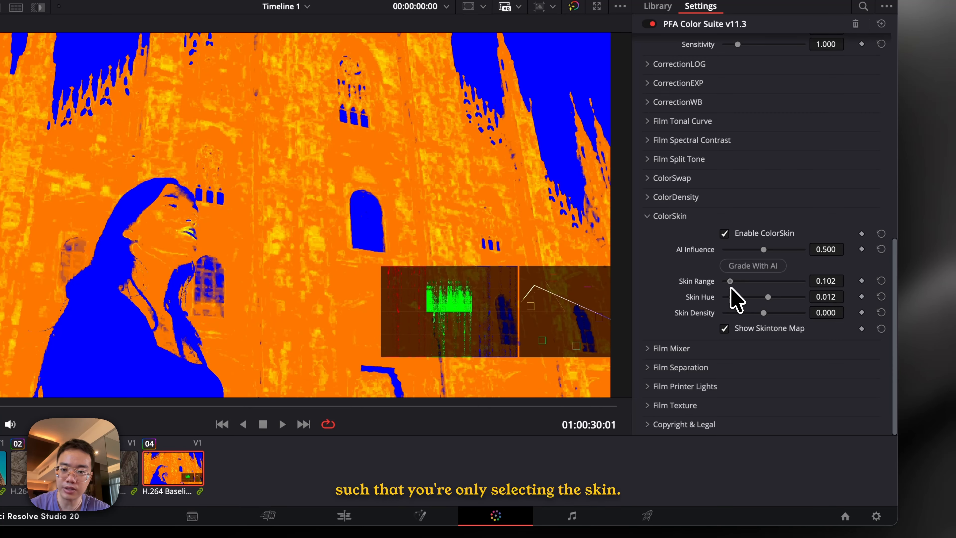
# Step: Hide the skintone map and set ColorSkin's Skin Density to 0.116, collapsing the section
pyautogui.click(739, 327)
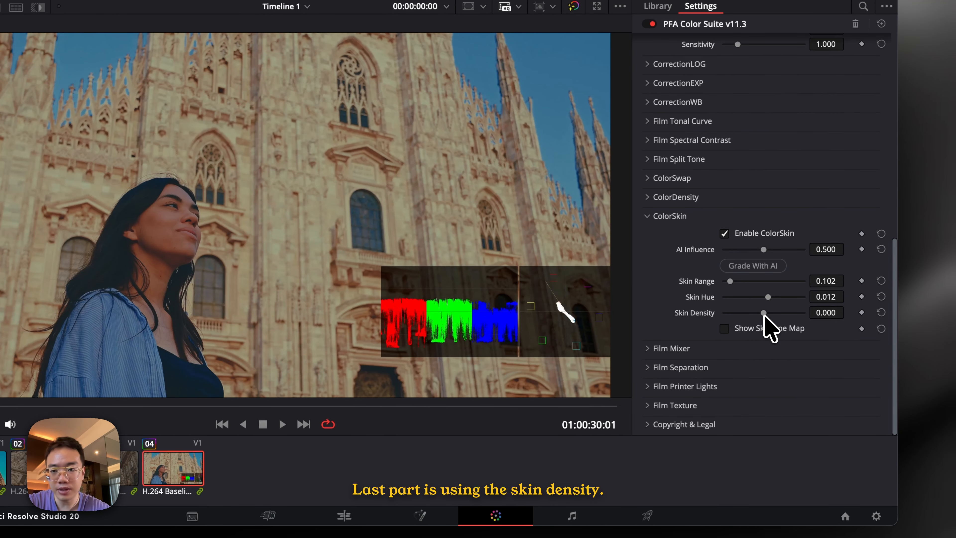
pyautogui.moveTo(782, 313); pyautogui.dragTo(740, 326)
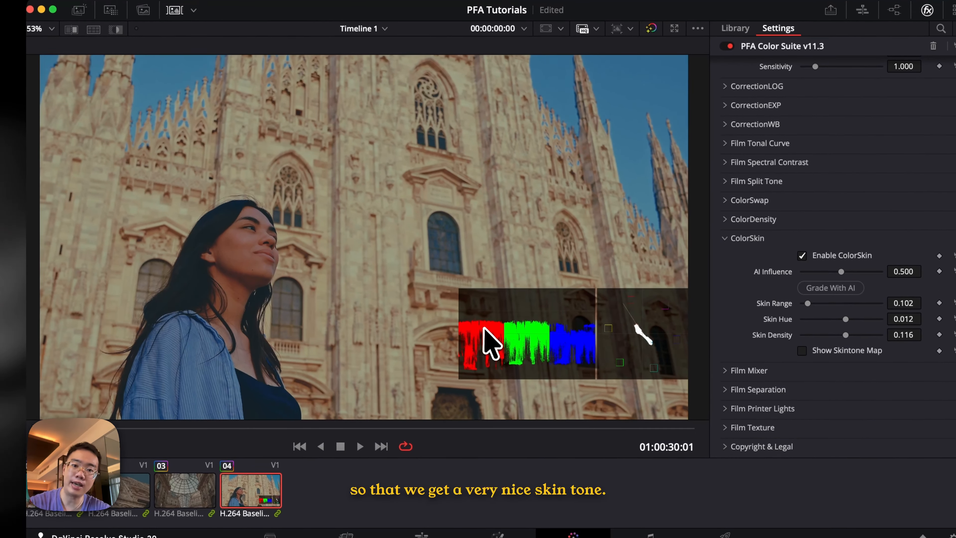
pyautogui.click(728, 238)
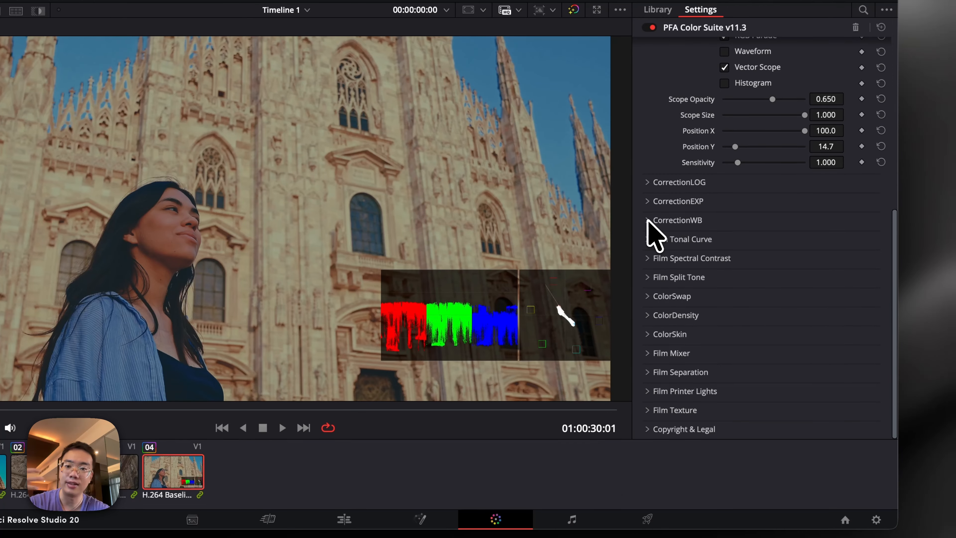
# Step: Try out the color mix sliders in Film Mixer and set Yellow & Blue to 0.000
pyautogui.click(677, 353)
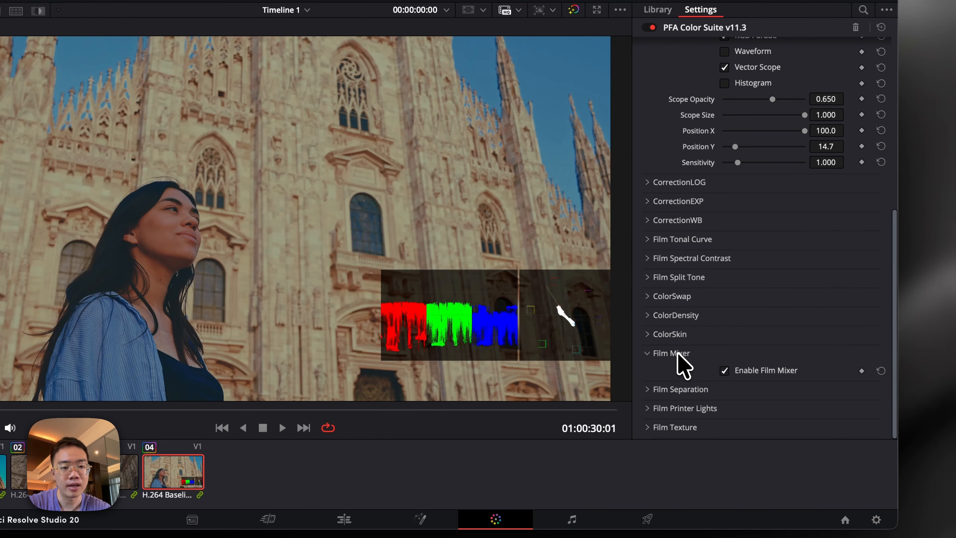
pyautogui.scroll(-10, 678, 354)
pyautogui.scroll(1, 677, 354)
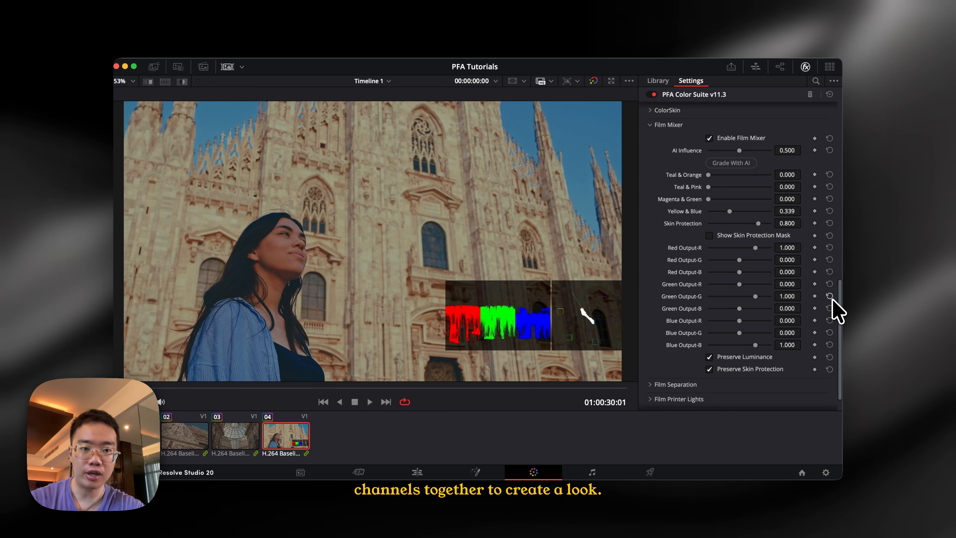
pyautogui.moveTo(709, 175); pyautogui.dragTo(693, 187)
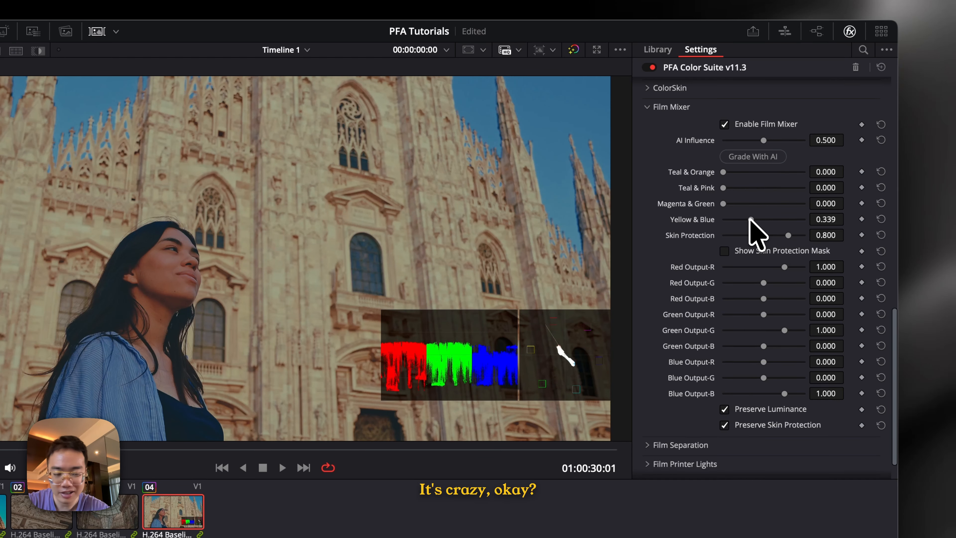
pyautogui.moveTo(735, 221); pyautogui.dragTo(721, 213)
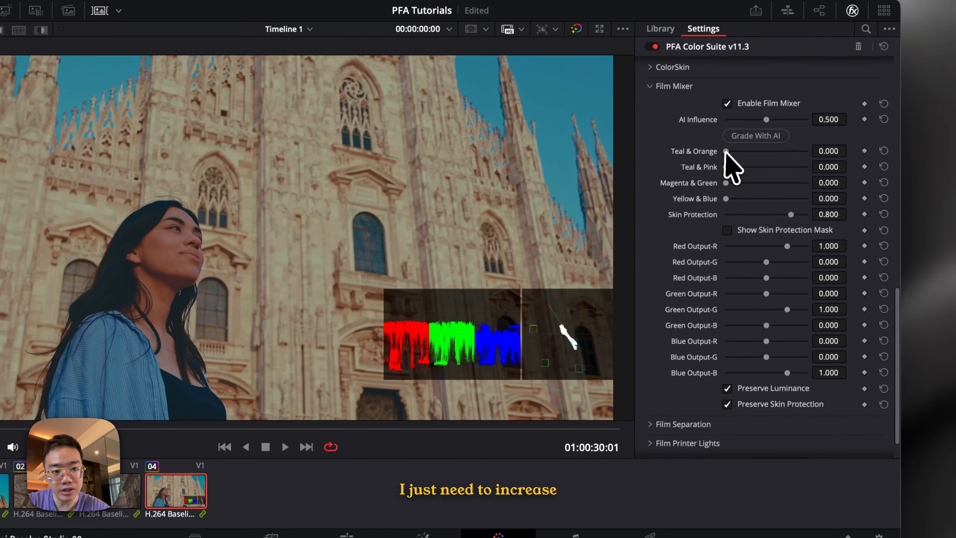
# Step: Compare Film Mixer's Teal & Orange and Teal & Pink looks at 1.000 in turn, returning both to 0.000
pyautogui.moveTo(738, 123); pyautogui.dragTo(813, 128)
pyautogui.moveTo(798, 164); pyautogui.dragTo(643, 162)
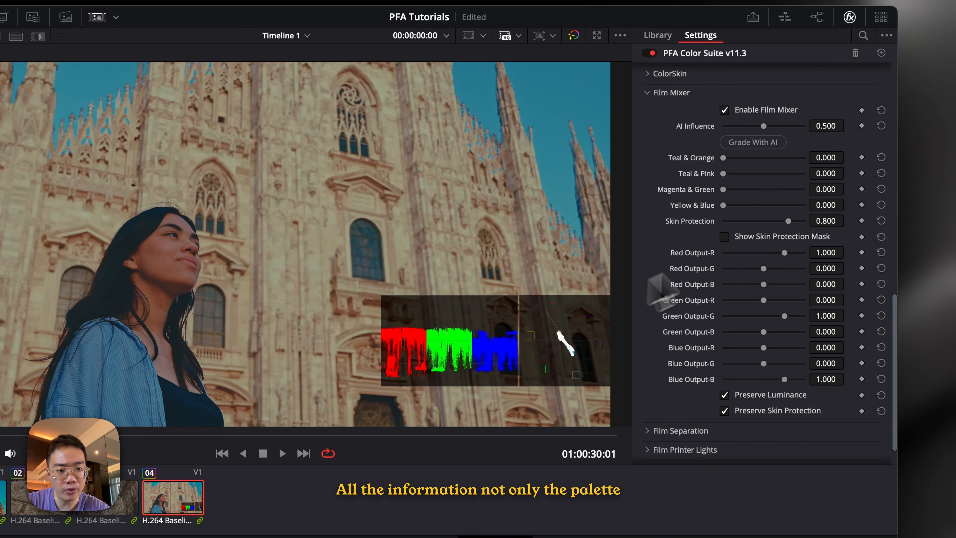
pyautogui.moveTo(723, 158); pyautogui.dragTo(804, 170)
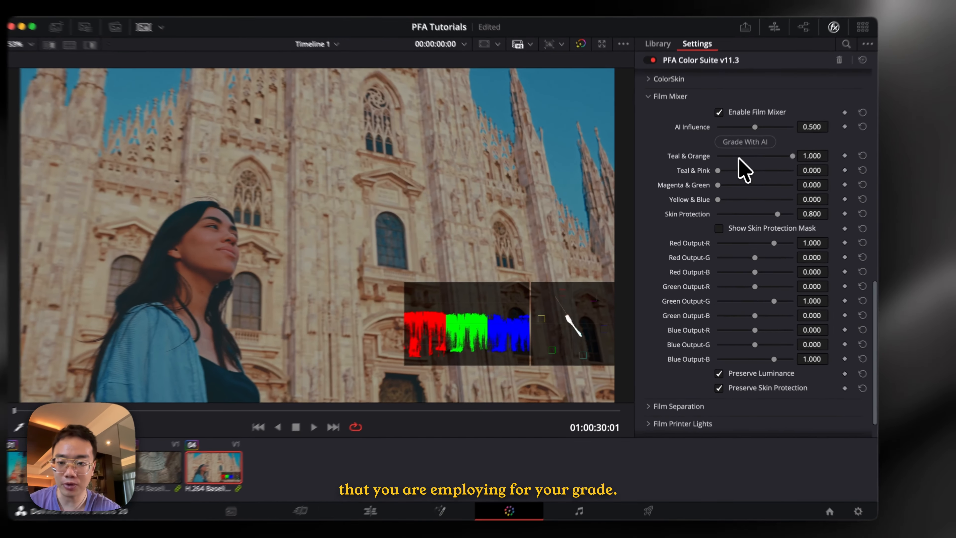
pyautogui.doubleClick(725, 174)
pyautogui.moveTo(712, 187); pyautogui.dragTo(842, 171)
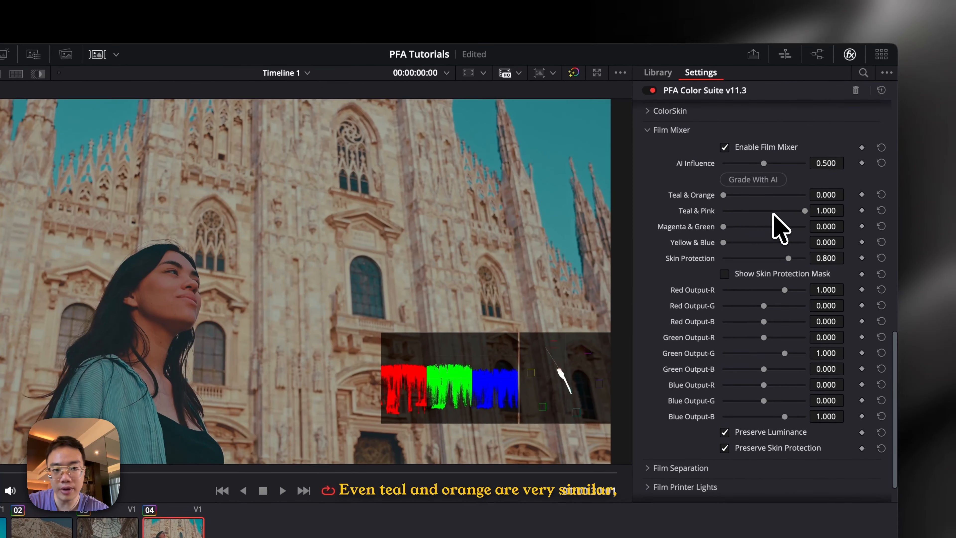
pyautogui.moveTo(772, 214); pyautogui.dragTo(724, 203)
pyautogui.moveTo(840, 196); pyautogui.dragTo(562, 207)
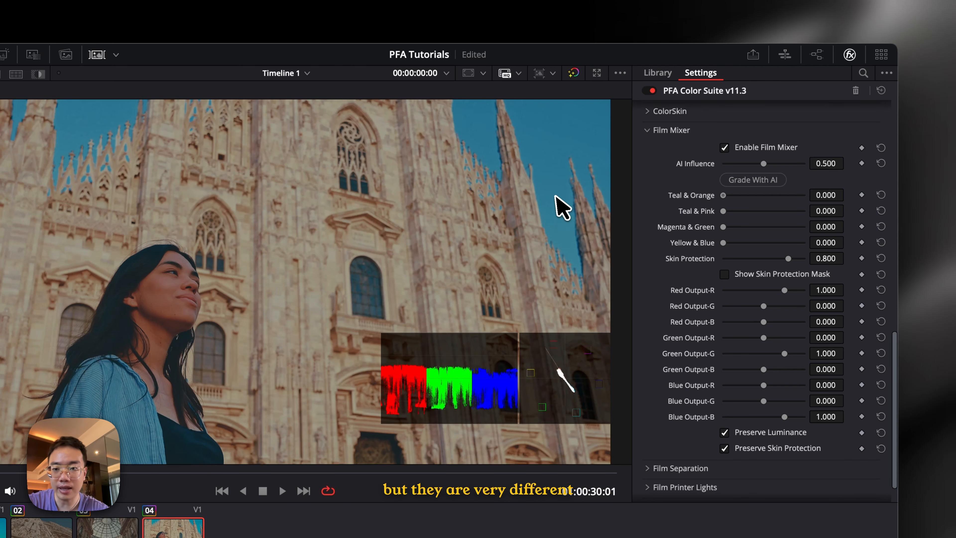
pyautogui.moveTo(723, 211); pyautogui.dragTo(733, 211)
pyautogui.moveTo(804, 211); pyautogui.dragTo(576, 202)
# Step: Try Film Mixer's Magenta & Green look at 1.000 and 0.884, returning it to 0.000
pyautogui.moveTo(723, 227); pyautogui.dragTo(858, 234)
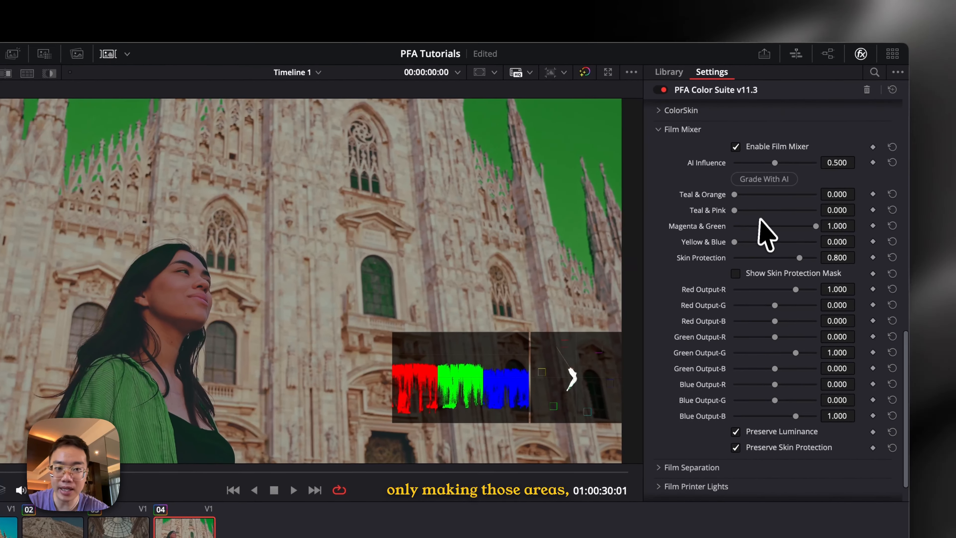
pyautogui.click(825, 193)
pyautogui.moveTo(760, 228); pyautogui.dragTo(802, 228)
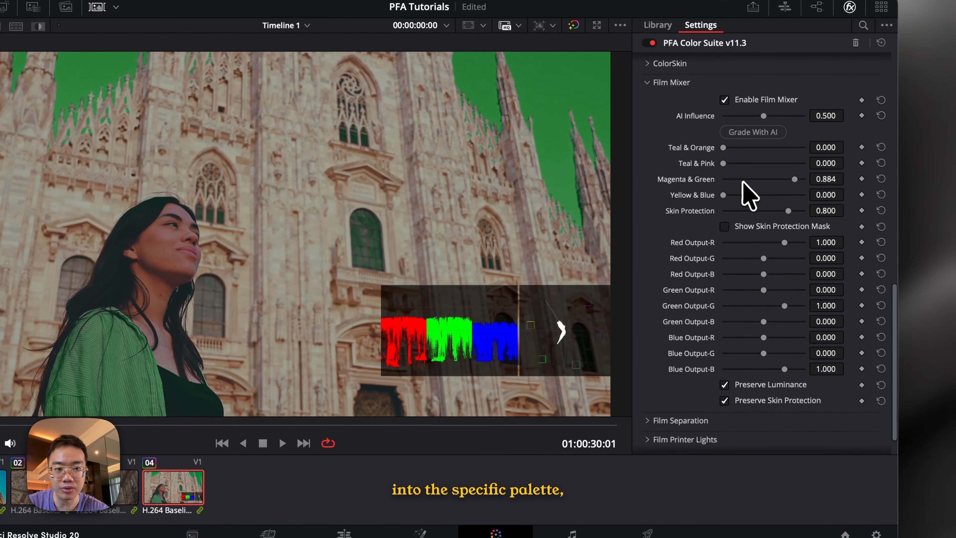
pyautogui.moveTo(742, 182); pyautogui.dragTo(841, 209)
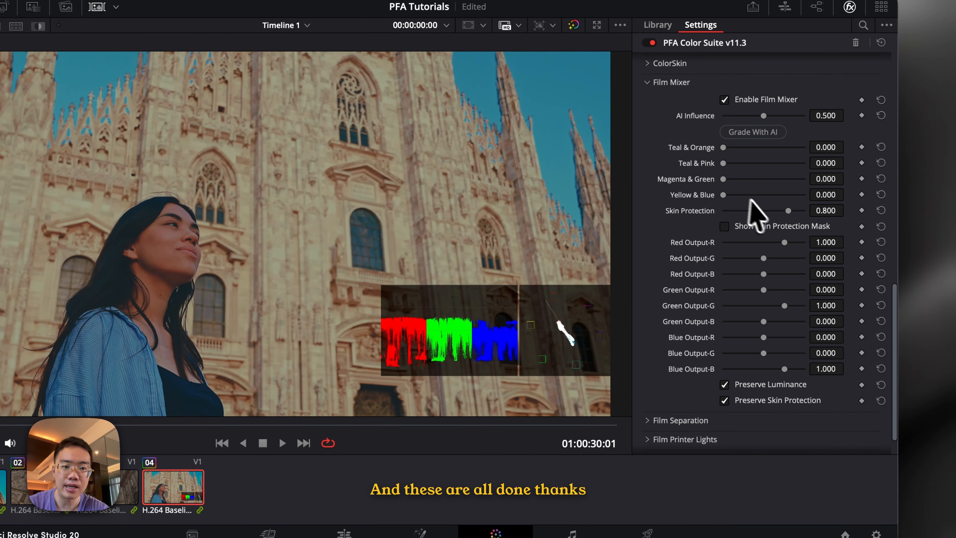
# Step: Test Skin Protection at 0.000 and 1.000 with Magenta & Green, keeping it at 1.000 and switching the palette to Teal & Orange 1.000
pyautogui.moveTo(787, 211); pyautogui.dragTo(849, 223)
pyautogui.moveTo(748, 178); pyautogui.dragTo(862, 180)
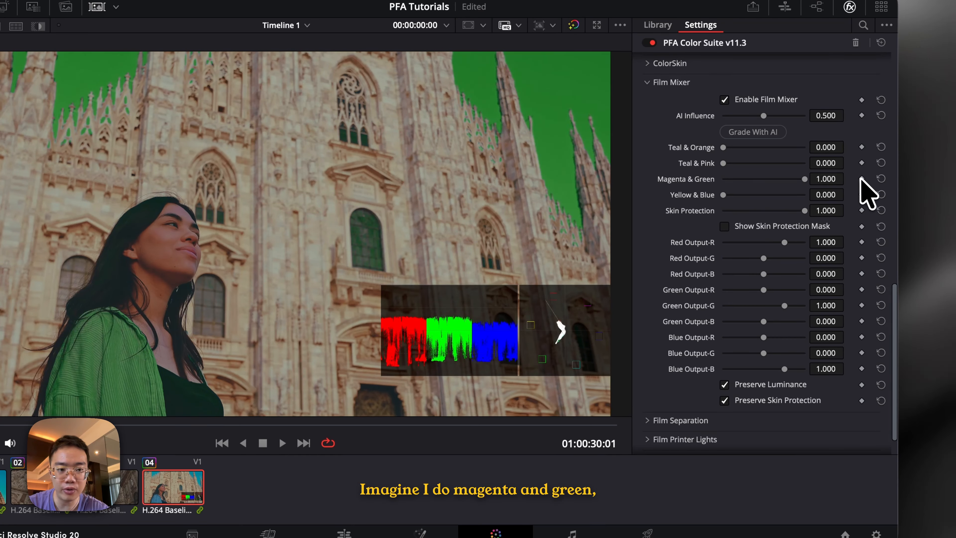
pyautogui.moveTo(747, 215); pyautogui.dragTo(713, 220)
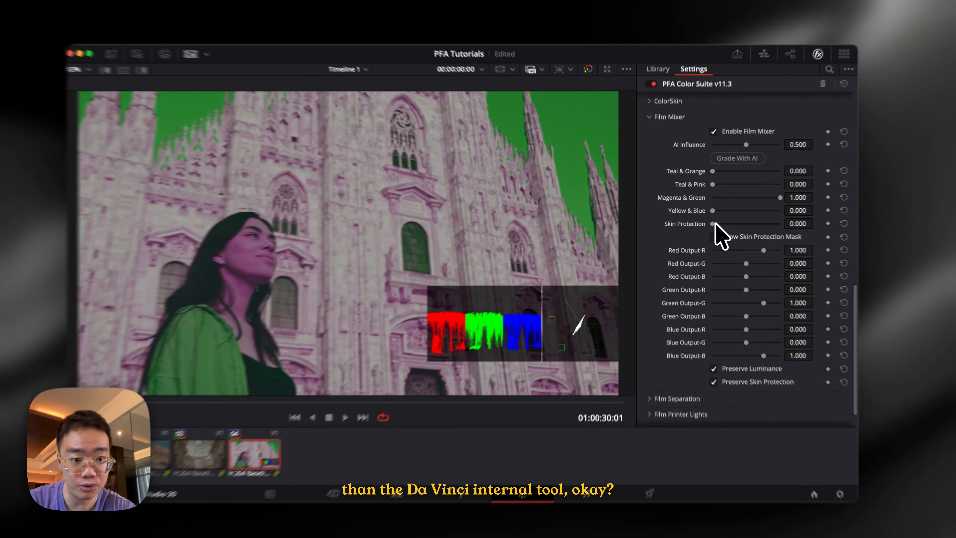
pyautogui.moveTo(710, 224); pyautogui.dragTo(805, 229)
pyautogui.moveTo(805, 193); pyautogui.dragTo(848, 175)
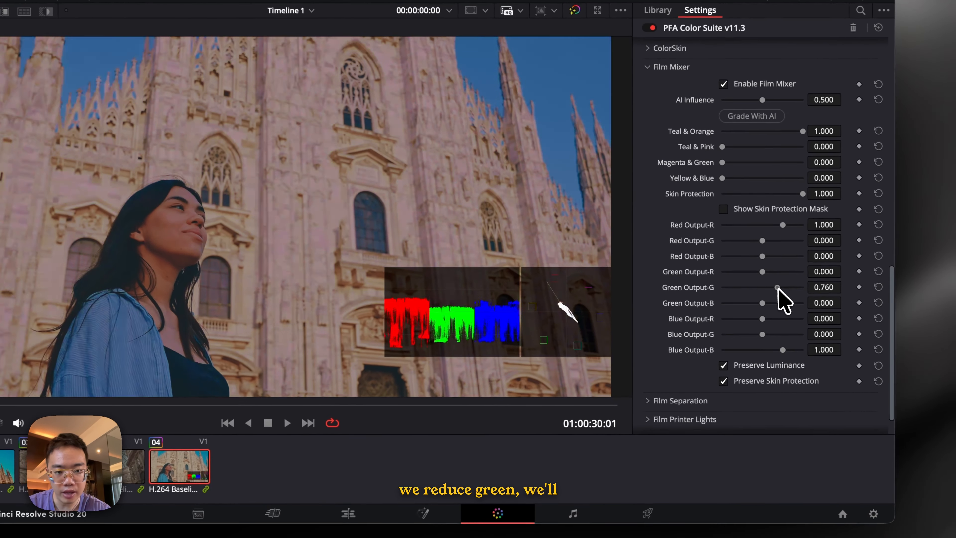
# Step: Try lowering Film Mixer's Green Output-G to 0.791 and 0.822, resetting it each time, and try a reduced Red Output-R
pyautogui.moveTo(768, 292); pyautogui.dragTo(764, 293)
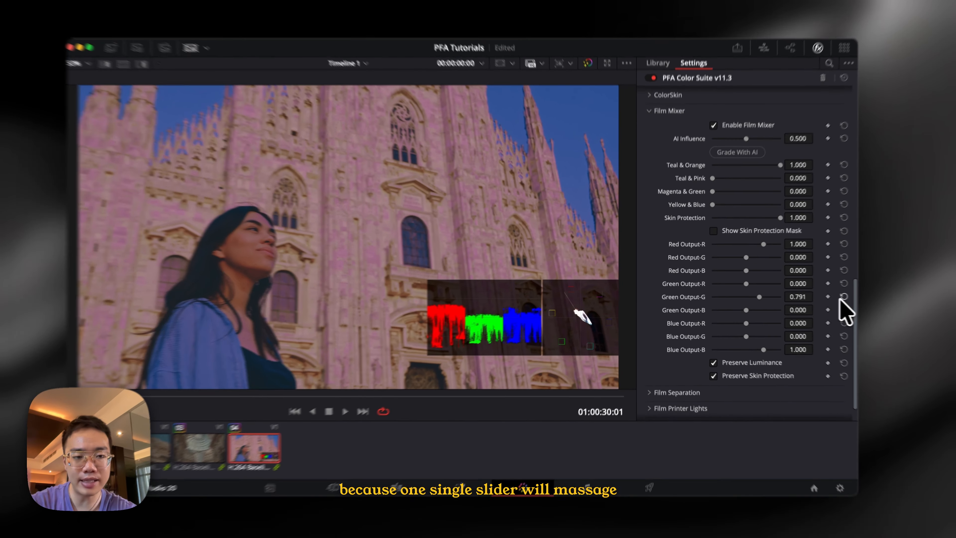
pyautogui.click(829, 296)
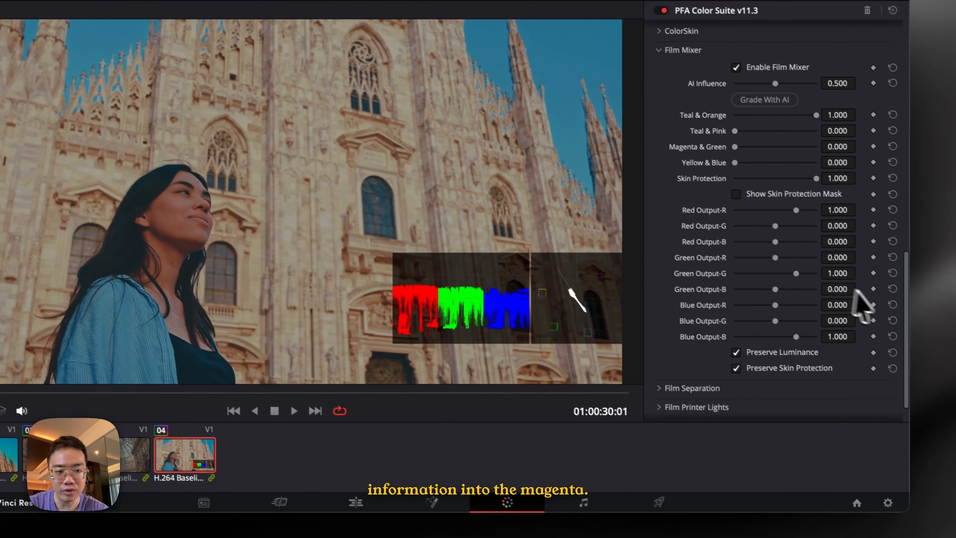
pyautogui.moveTo(832, 299); pyautogui.dragTo(827, 301)
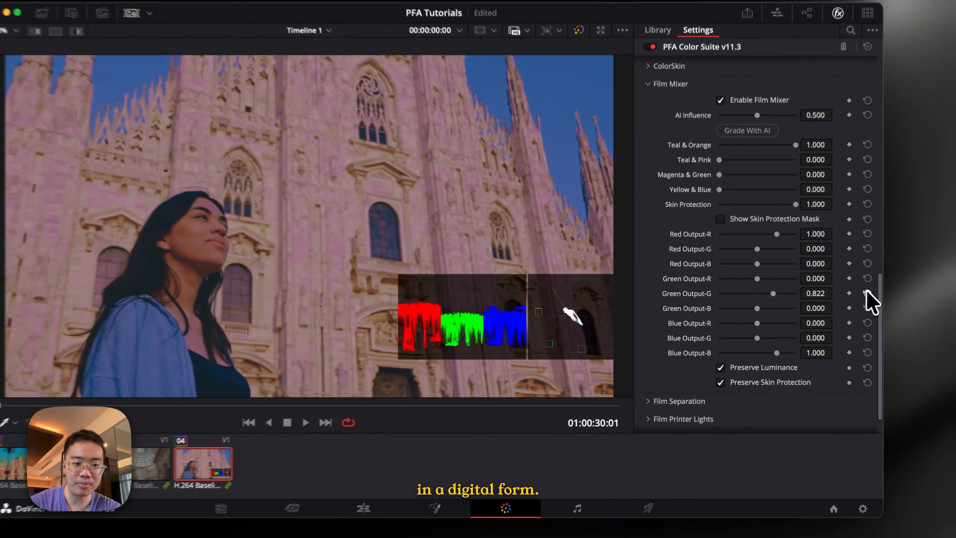
pyautogui.click(866, 293)
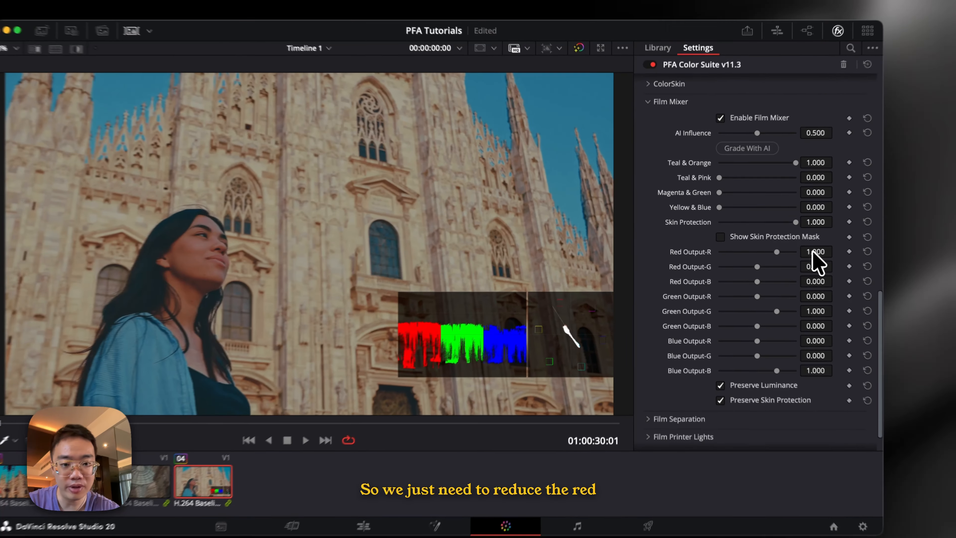
pyautogui.moveTo(755, 247); pyautogui.dragTo(612, 279)
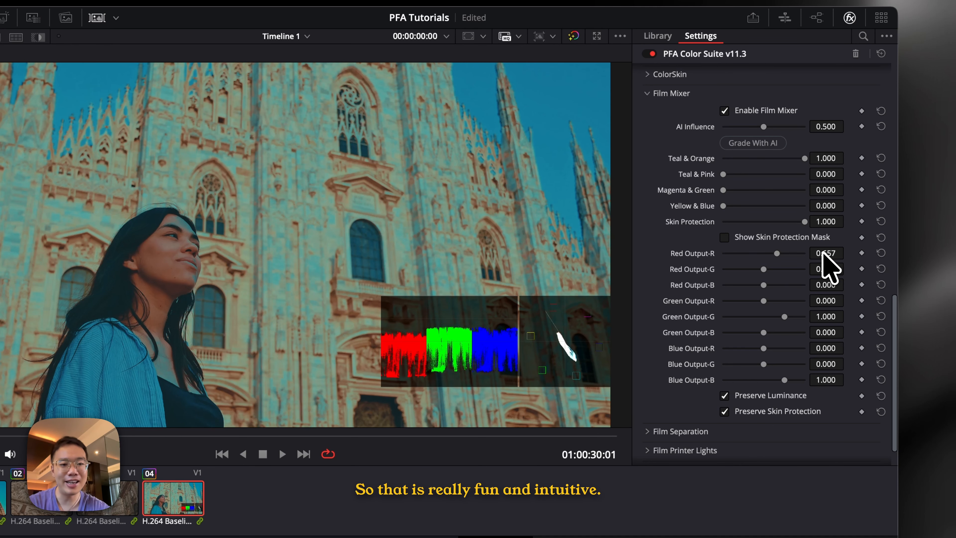
# Step: Restore Film Mixer's Red Output-R to 1.000 and leave only the Film Separation section expanded
pyautogui.click(648, 94)
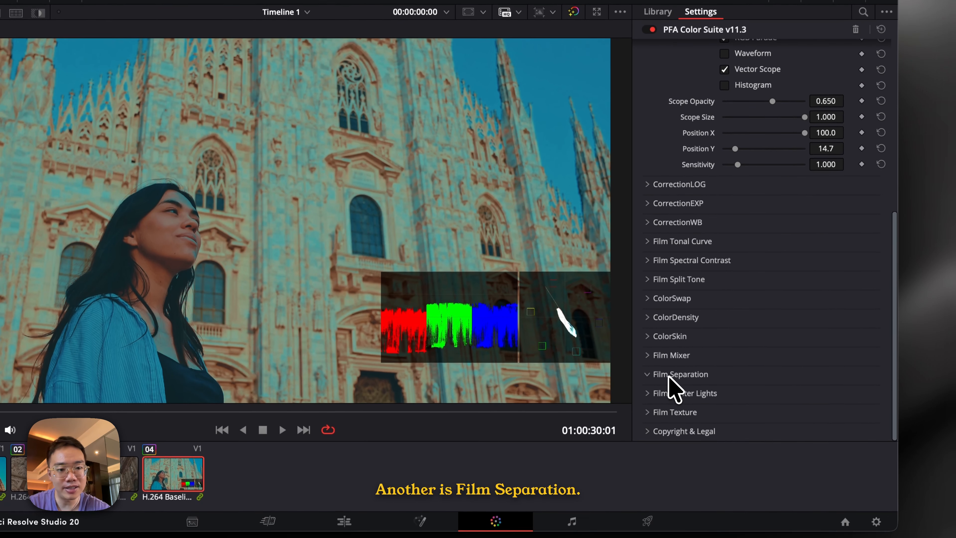
pyautogui.click(669, 413)
pyautogui.scroll(-4, 674, 384)
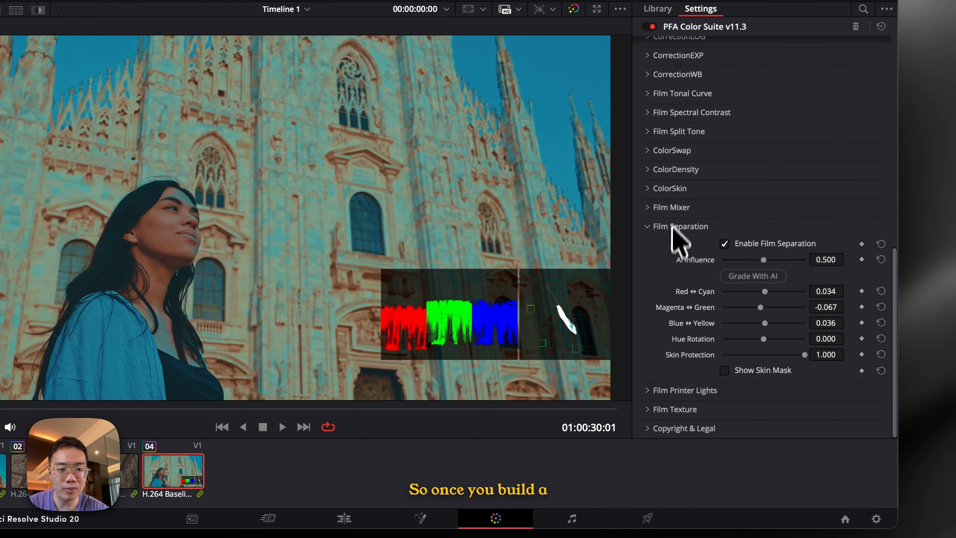
pyautogui.click(672, 208)
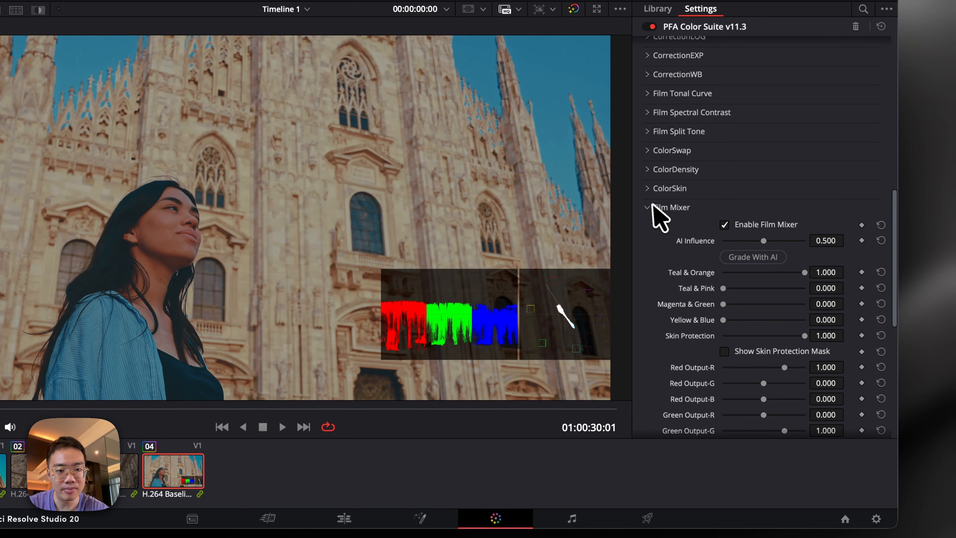
pyautogui.click(663, 207)
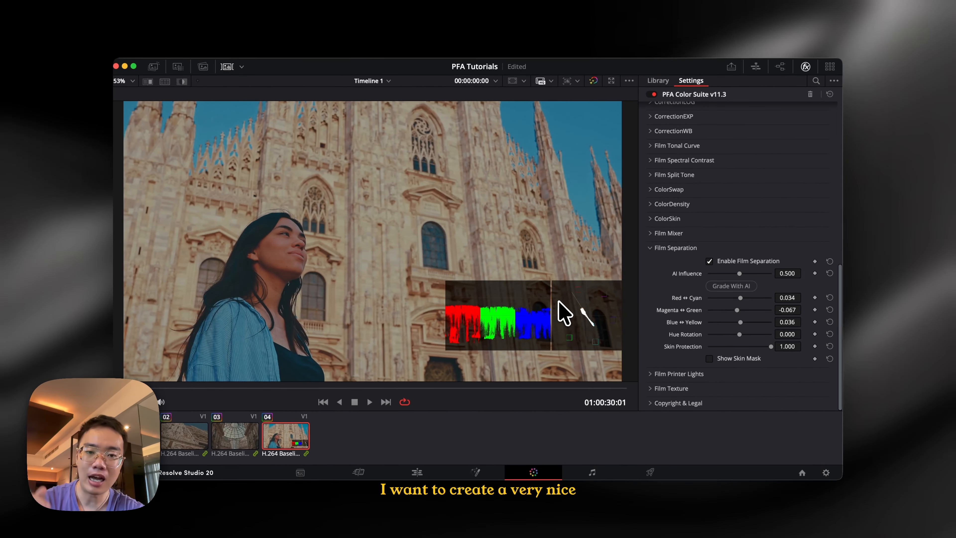
pyautogui.click(676, 235)
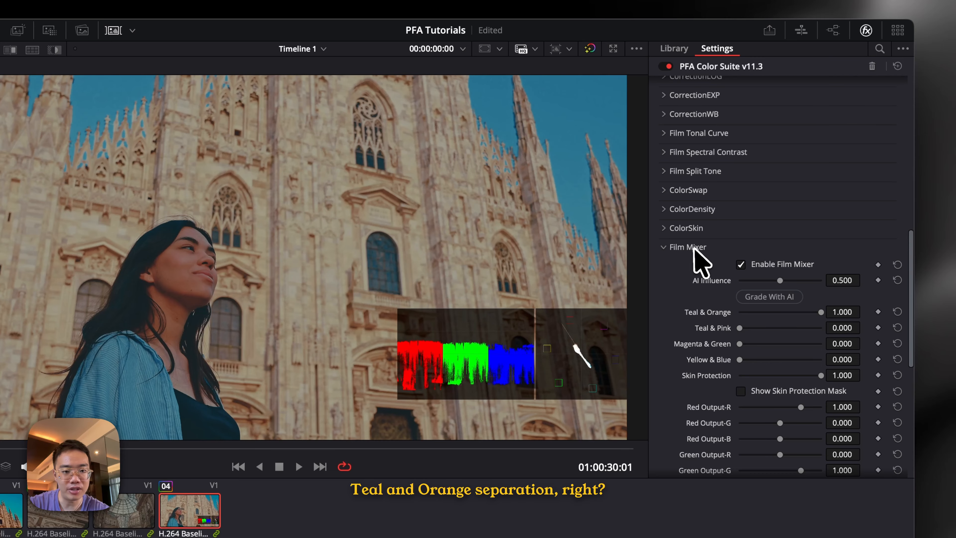
pyautogui.click(694, 248)
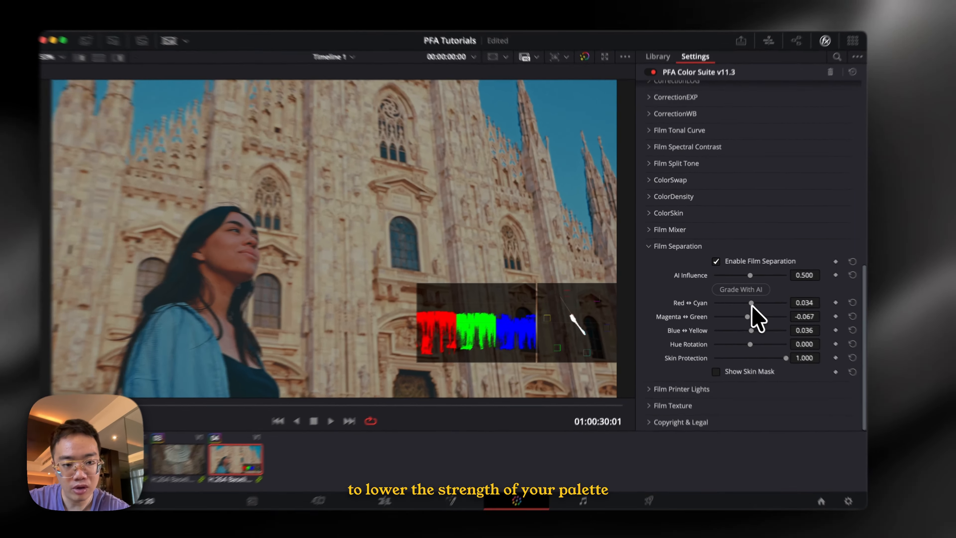
# Step: Set Film Separation's Red-Cyan to 0.054, Magenta-Green to -0.101 and Blue-Yellow to 0.008, and collapse the section
pyautogui.moveTo(740, 297); pyautogui.dragTo(765, 313)
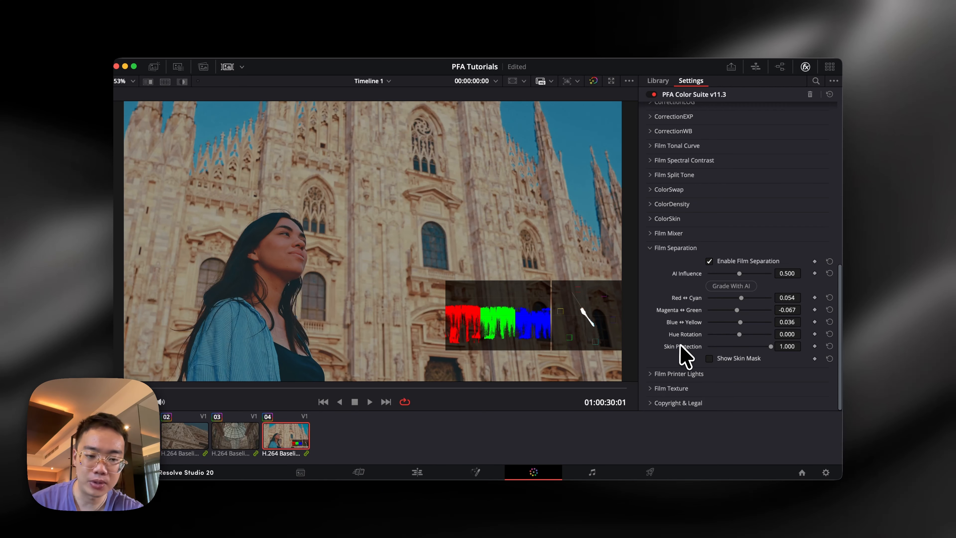
pyautogui.moveTo(737, 310); pyautogui.dragTo(741, 314)
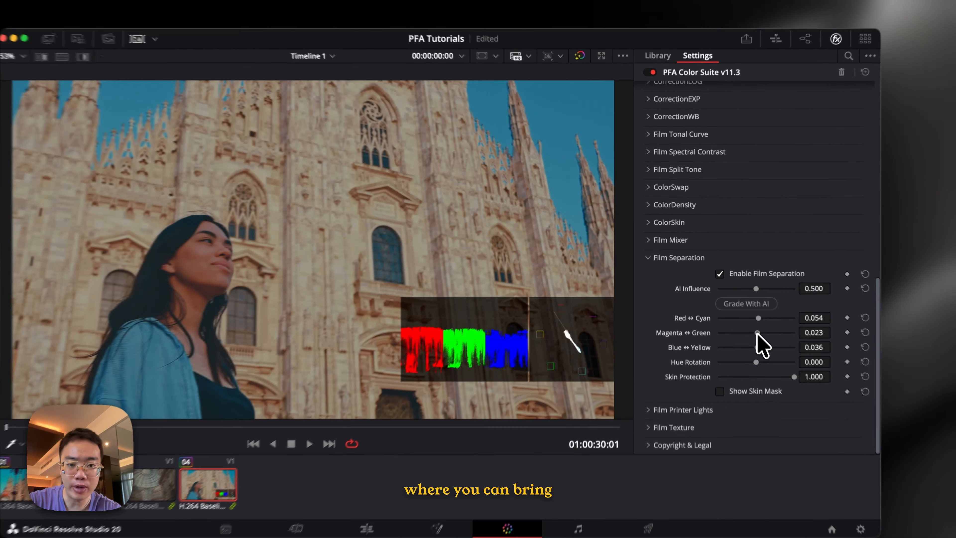
pyautogui.moveTo(766, 350); pyautogui.dragTo(769, 375)
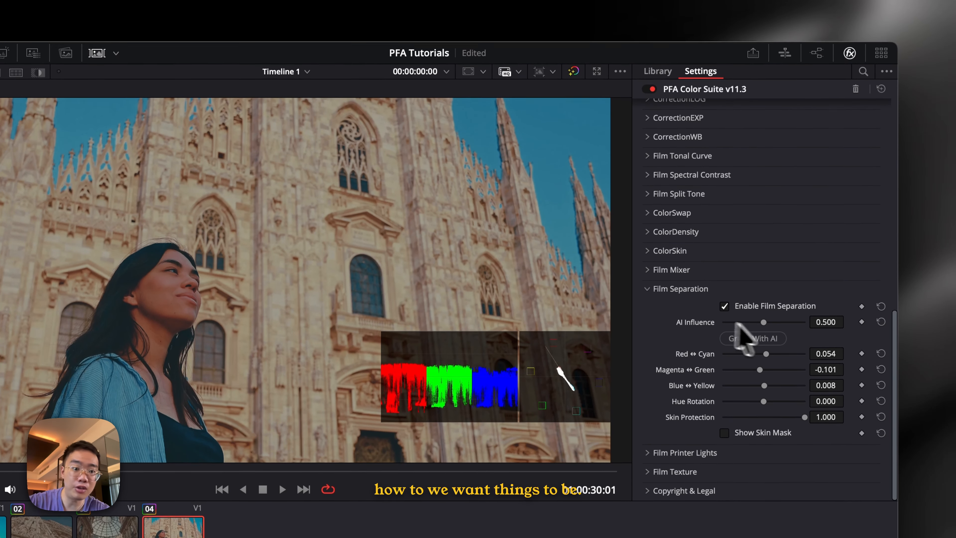
pyautogui.click(685, 291)
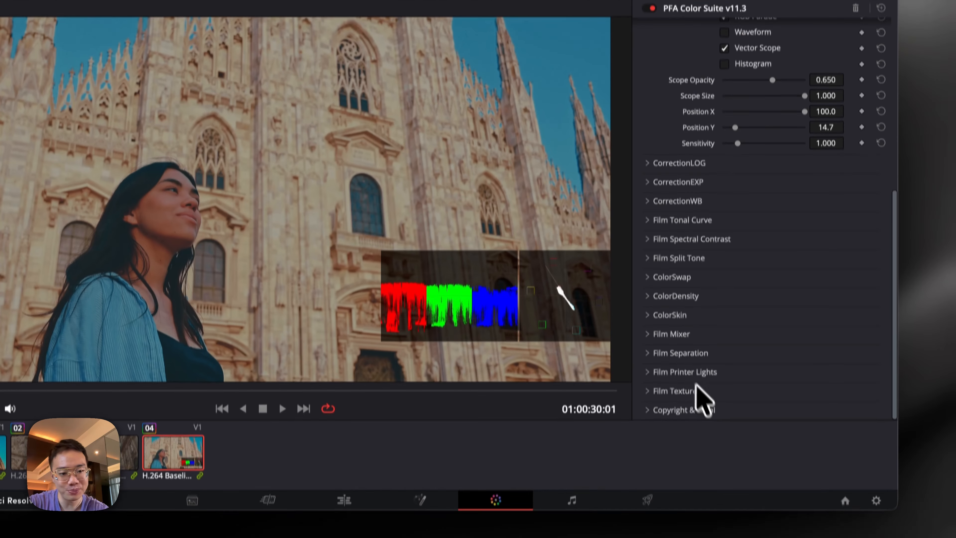
# Step: Expand Film Printer Lights and set its Yellow to 0.426
pyautogui.click(689, 454)
pyautogui.scroll(-5, 697, 368)
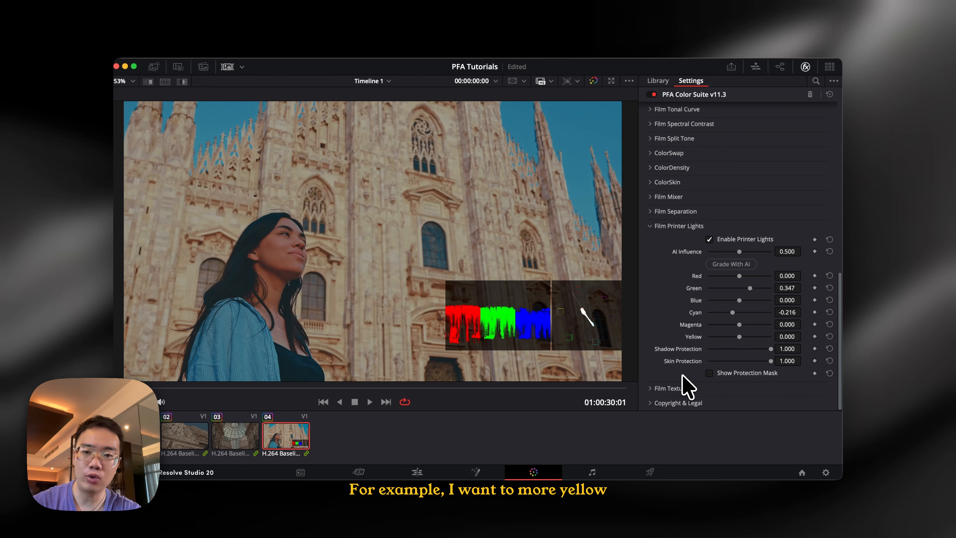
pyautogui.moveTo(739, 336); pyautogui.dragTo(752, 336)
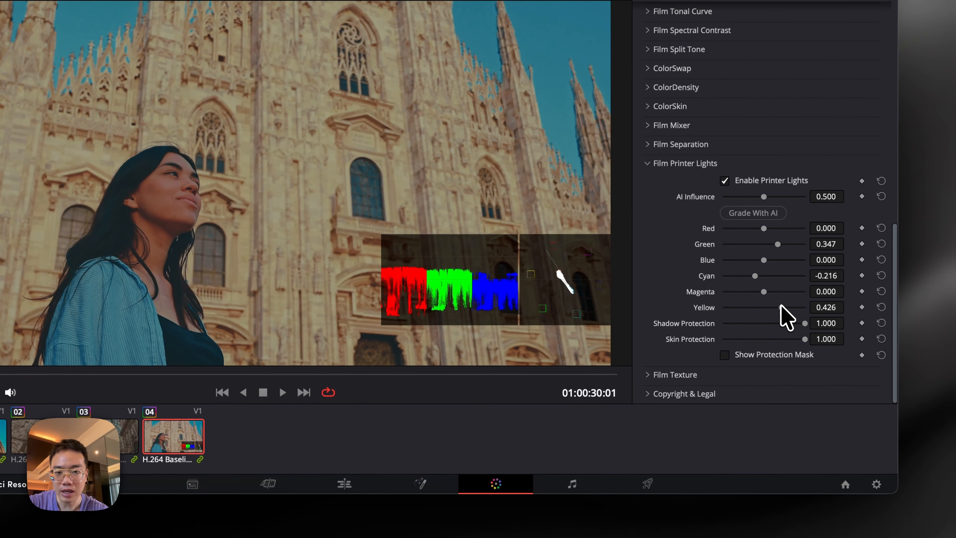
# Step: Try Shadow Protection at 0.333 and Skin Protection at 0.000, restore both to 1.000 and check the protection mask
pyautogui.moveTo(747, 324); pyautogui.dragTo(679, 337)
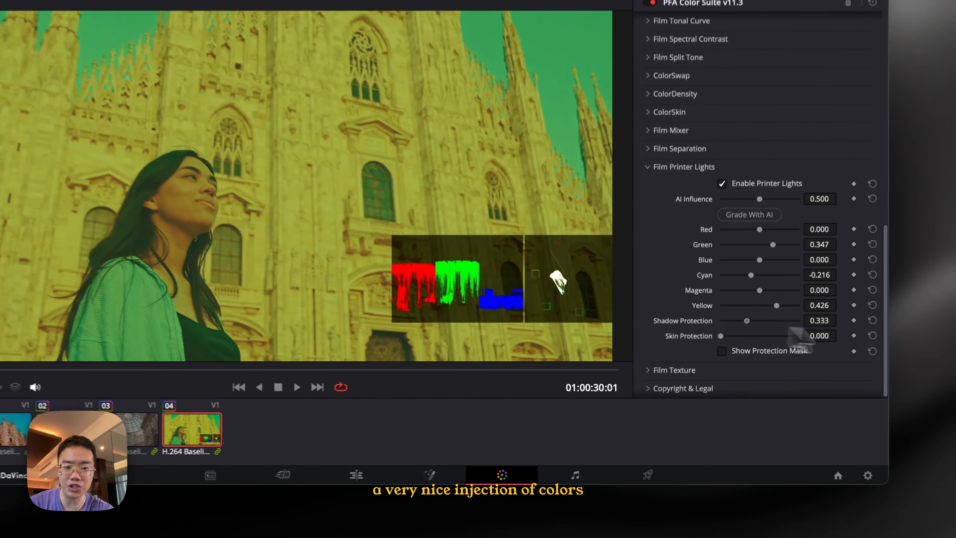
pyautogui.moveTo(709, 349); pyautogui.dragTo(846, 347)
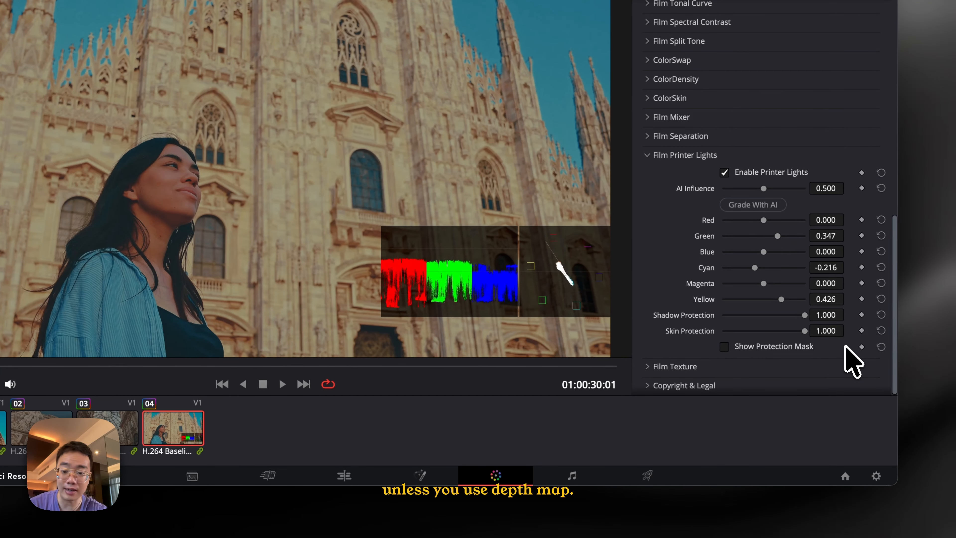
pyautogui.click(750, 347)
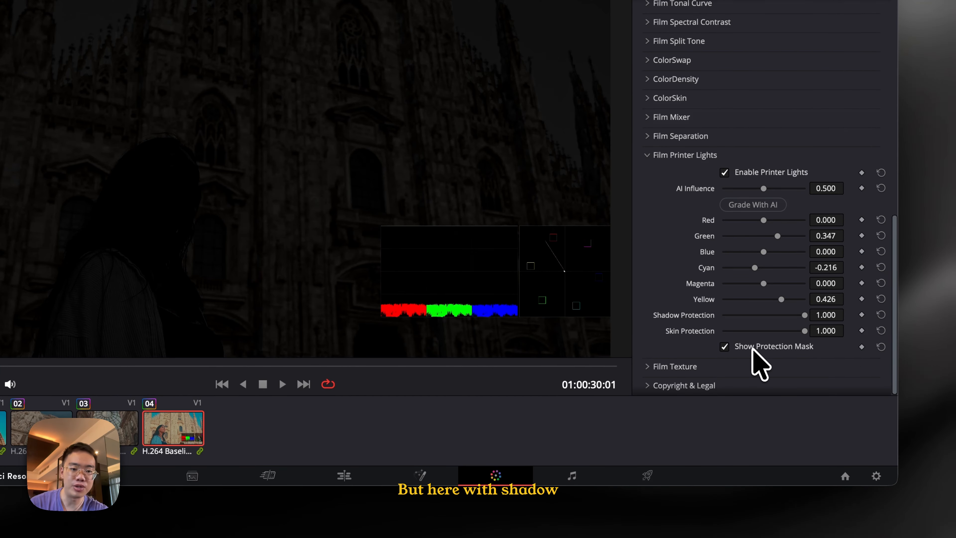
pyautogui.click(752, 348)
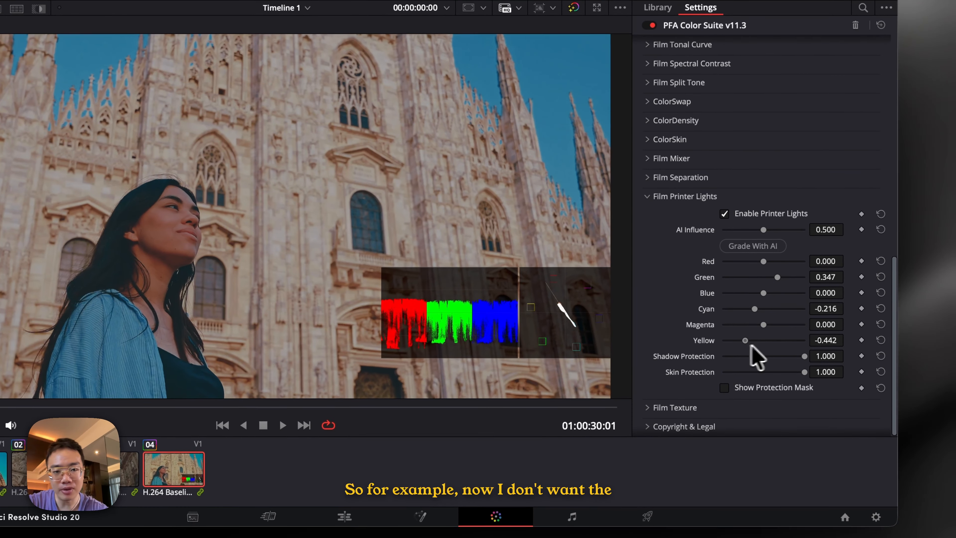
# Step: Rebalance Film Printer Lights, setting Green to 0.519, Blue to -0.209, Cyan to 0.535 and Yellow to -0.504
pyautogui.moveTo(753, 336); pyautogui.dragTo(732, 338)
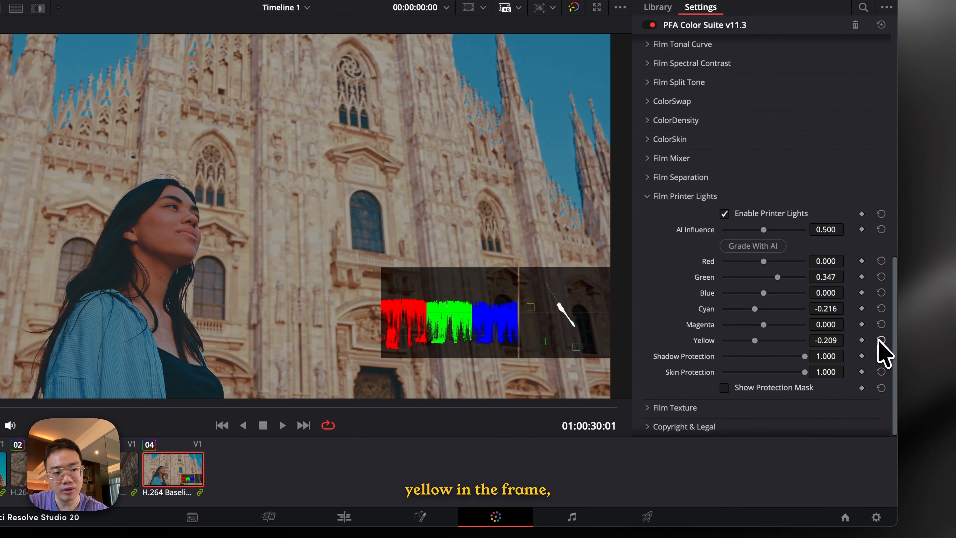
pyautogui.click(881, 277)
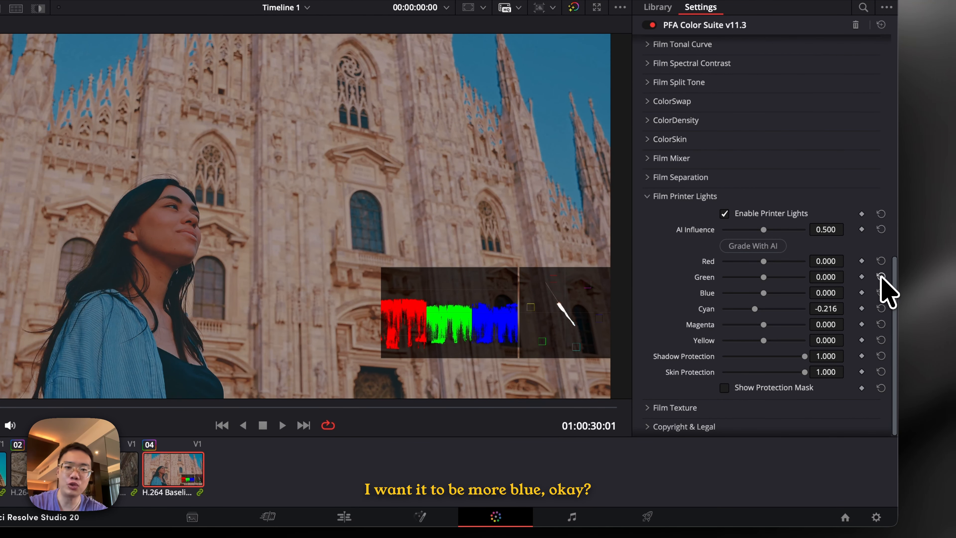
pyautogui.click(880, 310)
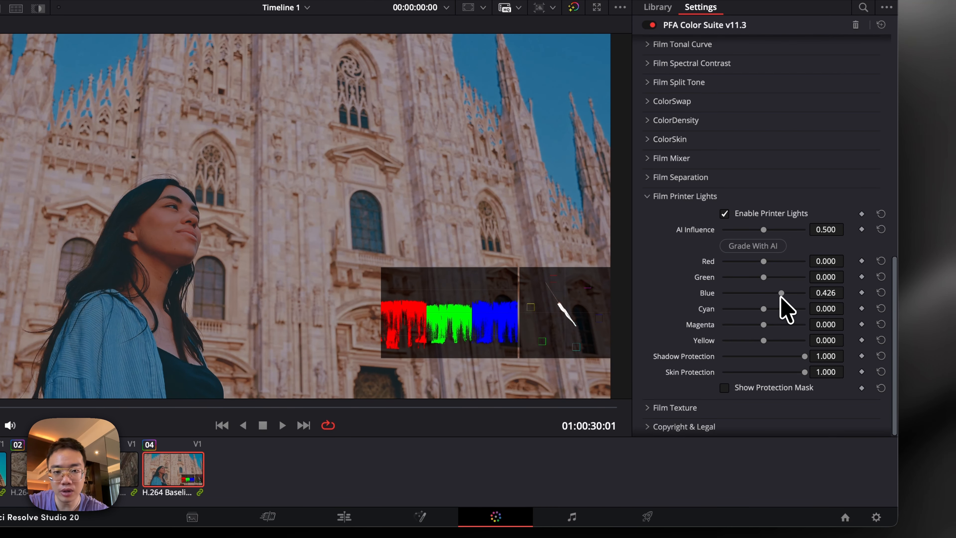
pyautogui.moveTo(764, 309)
pyautogui.mouseDown()
pyautogui.moveTo(785, 307)
pyautogui.moveTo(755, 297)
pyautogui.mouseUp()
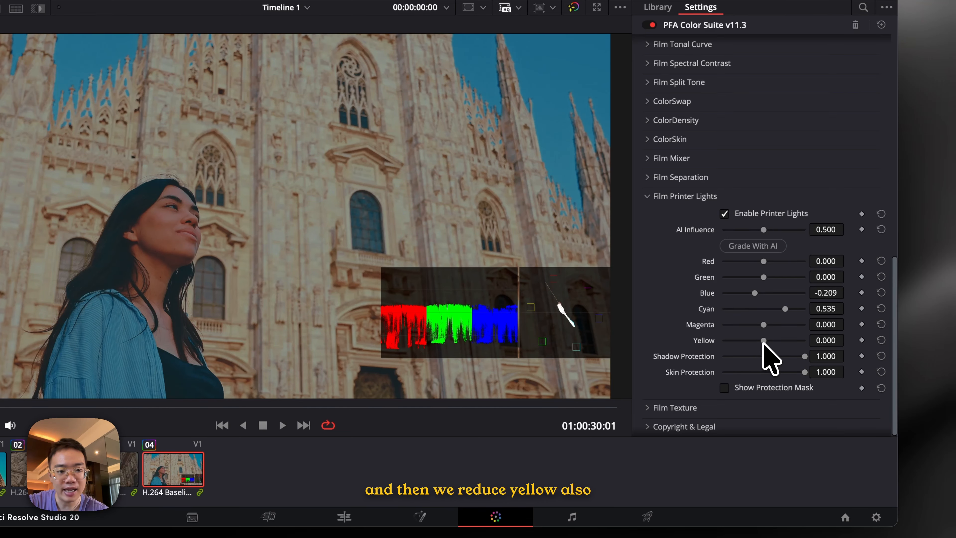
pyautogui.moveTo(736, 341); pyautogui.dragTo(755, 341)
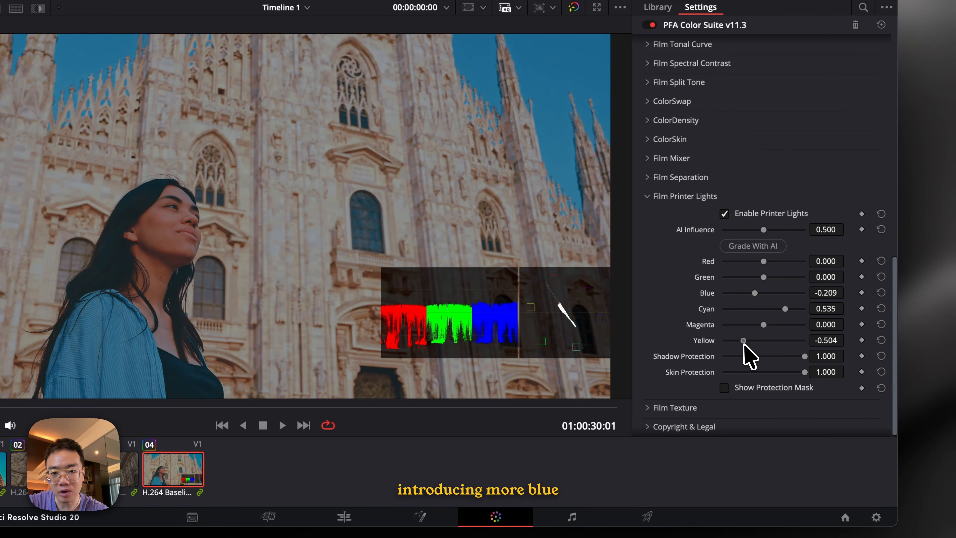
pyautogui.moveTo(772, 278); pyautogui.dragTo(779, 277)
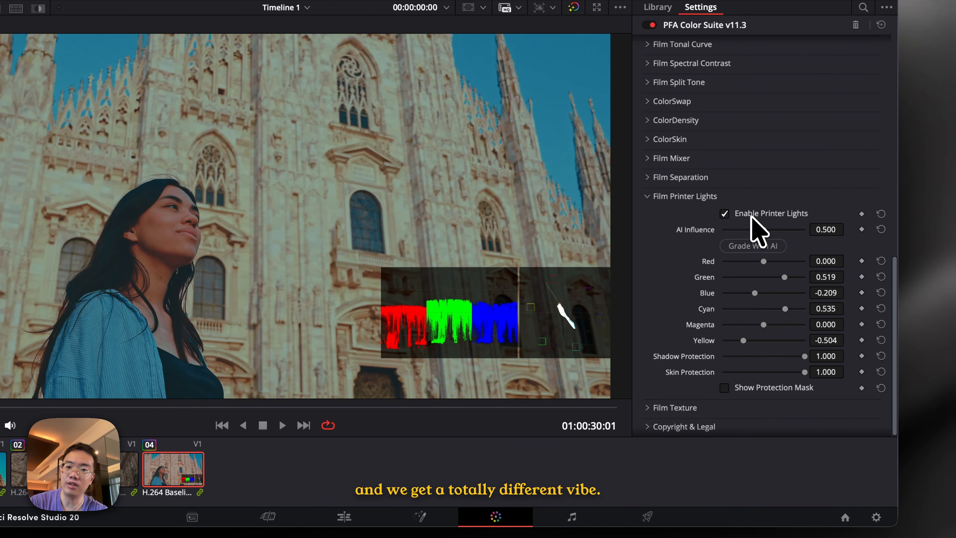
# Step: Collapse Film Printer Lights and toggle the grade off and on to compare the portrait before and after
pyautogui.click(707, 197)
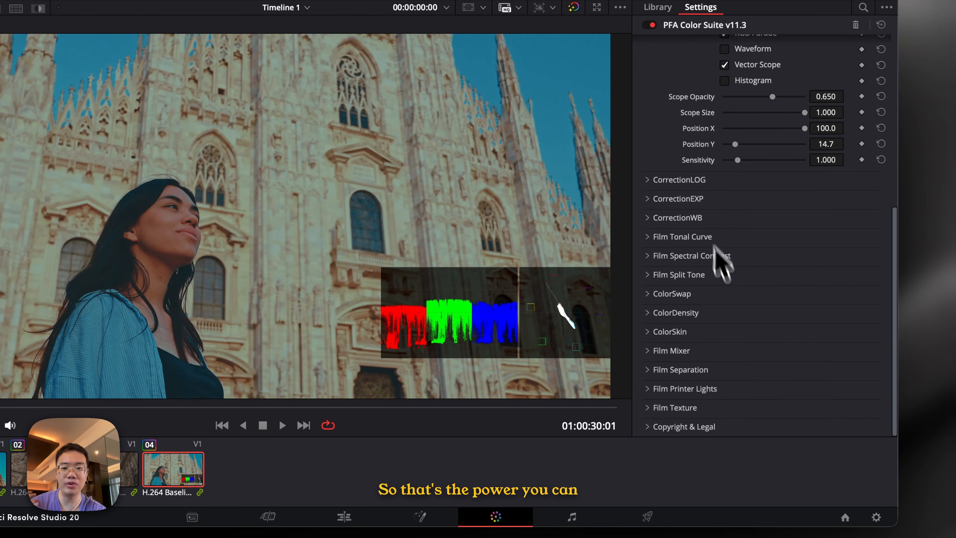
pyautogui.press('super+d')
pyautogui.press('super+d')
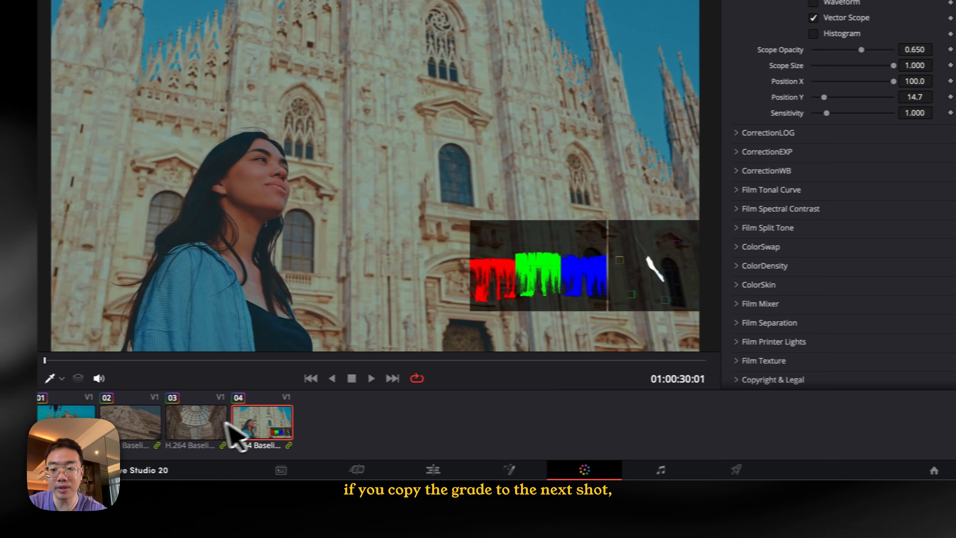
# Step: Paste the portrait shot's grade onto clips 03, 02 and 01
pyautogui.click(176, 430)
pyautogui.press('super+v')
pyautogui.click(132, 433)
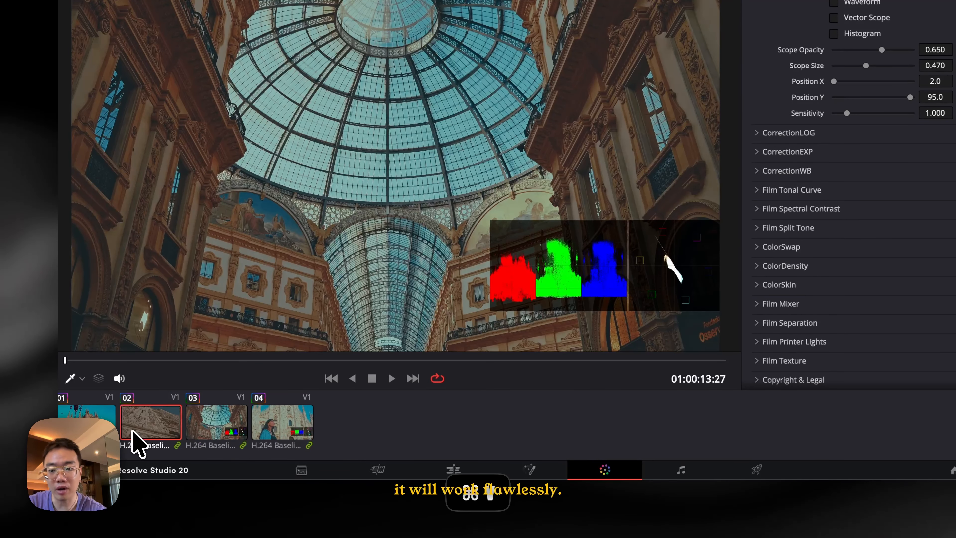
pyautogui.press('super+v')
pyautogui.click(86, 415)
pyautogui.press('super+v')
# Step: Step through clips 02, 03 and 04 and back to clip 01 to compare the pasted grade across shots
pyautogui.click(149, 421)
pyautogui.click(217, 420)
pyautogui.click(286, 424)
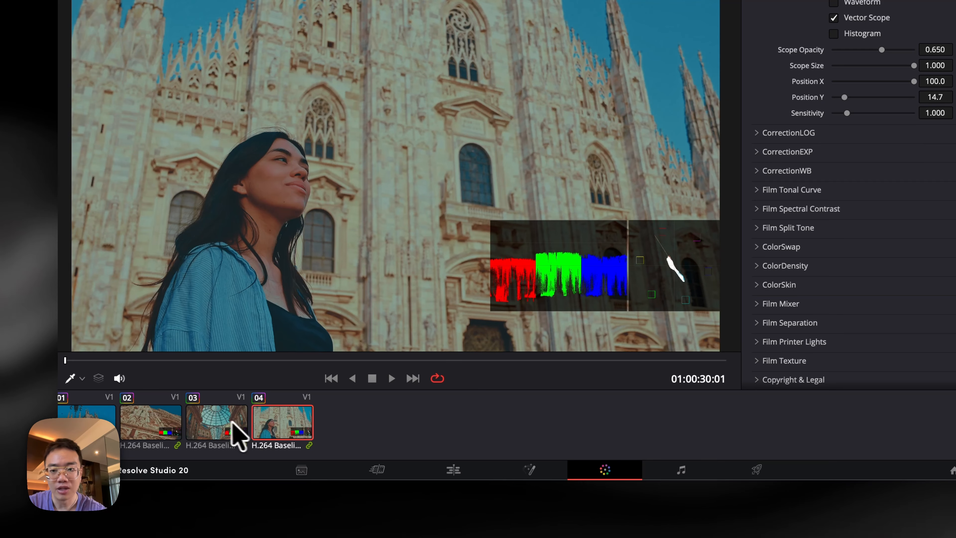
pyautogui.click(226, 429)
pyautogui.click(158, 429)
pyautogui.click(91, 426)
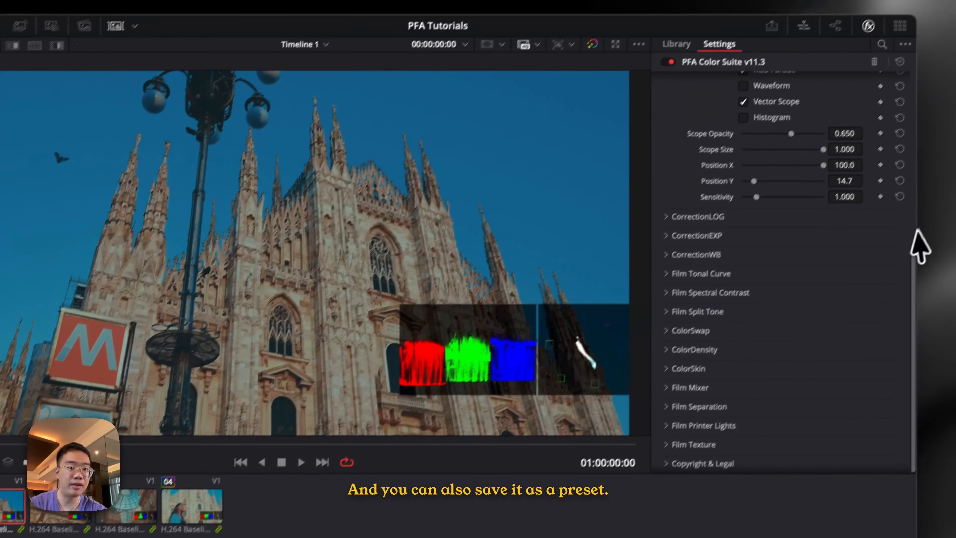
# Step: Save clip 01's grade as a preset named 260604 in the Preset Manager
pyautogui.scroll(6, 809, 258)
pyautogui.click(687, 140)
pyautogui.click(686, 122)
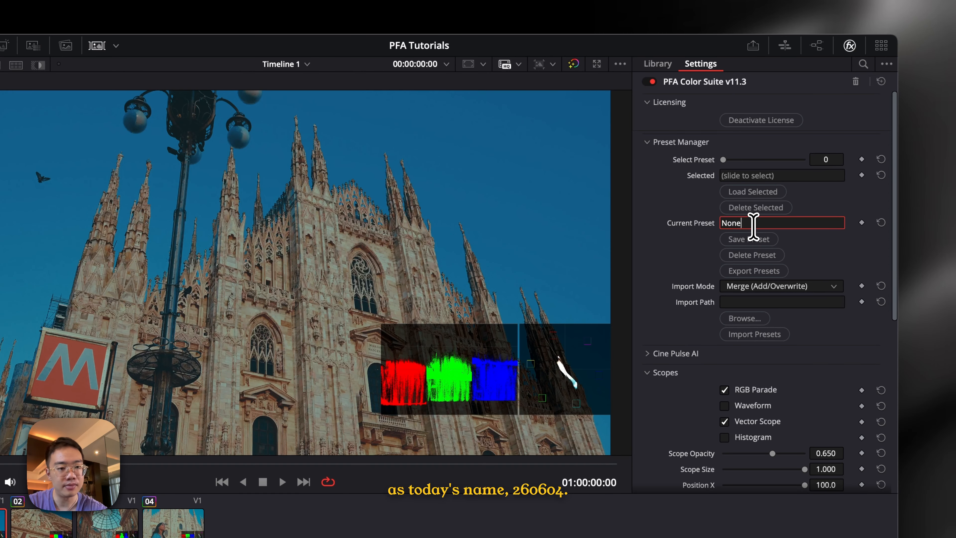
pyautogui.press('super+a')
pyautogui.write('260')
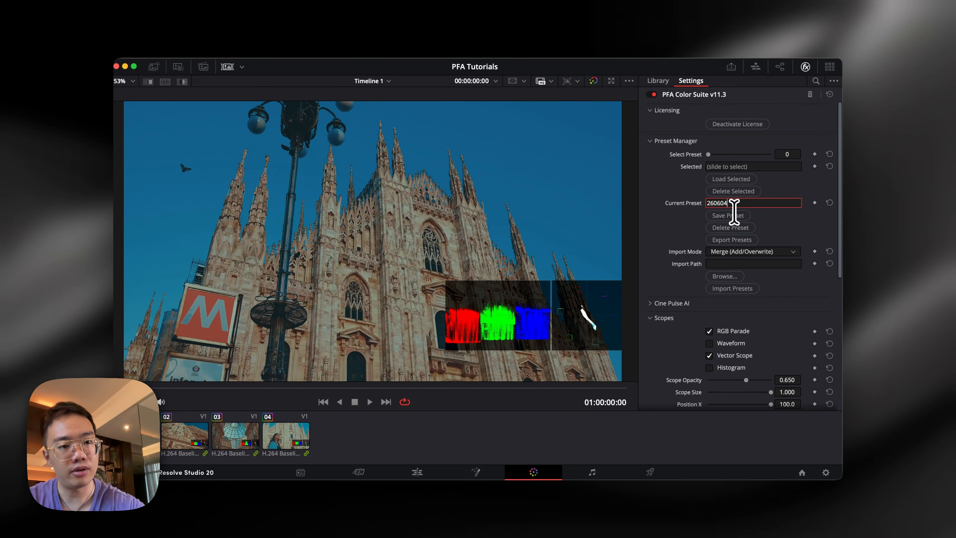
pyautogui.click(732, 215)
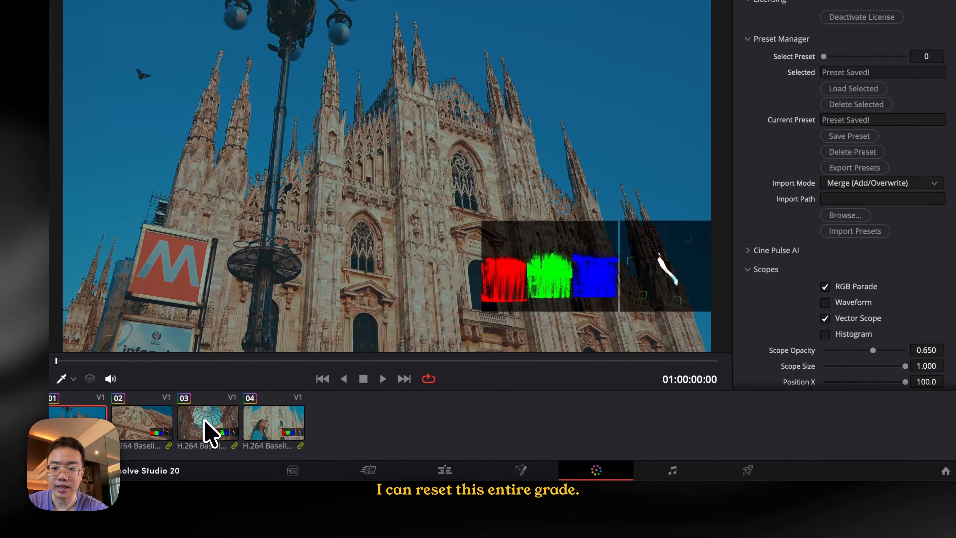
# Step: Reset all PFA Color Suite settings on clip 03 and apply AI grading to its CorrectionLOG section
pyautogui.click(209, 433)
pyautogui.click(885, 83)
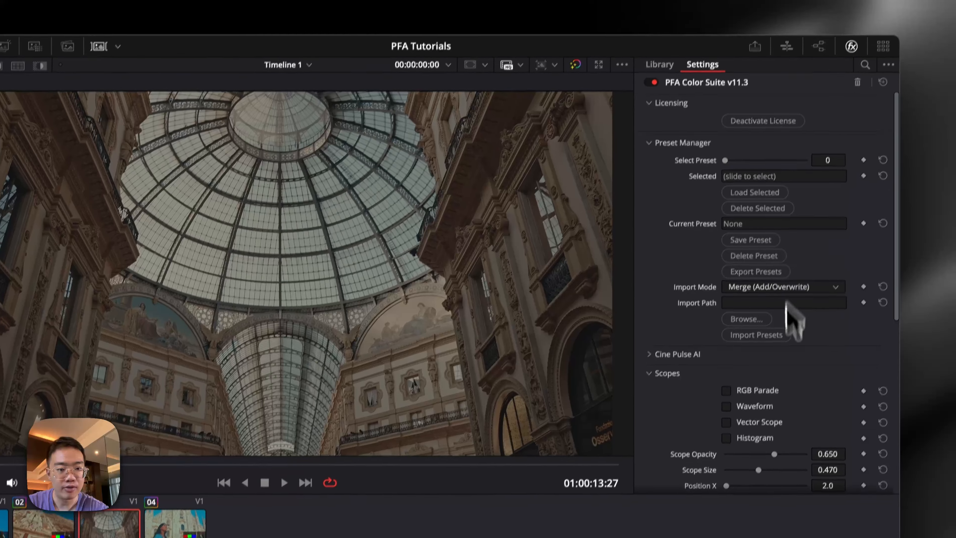
pyautogui.scroll(-5, 786, 283)
pyautogui.click(657, 241)
pyautogui.click(661, 264)
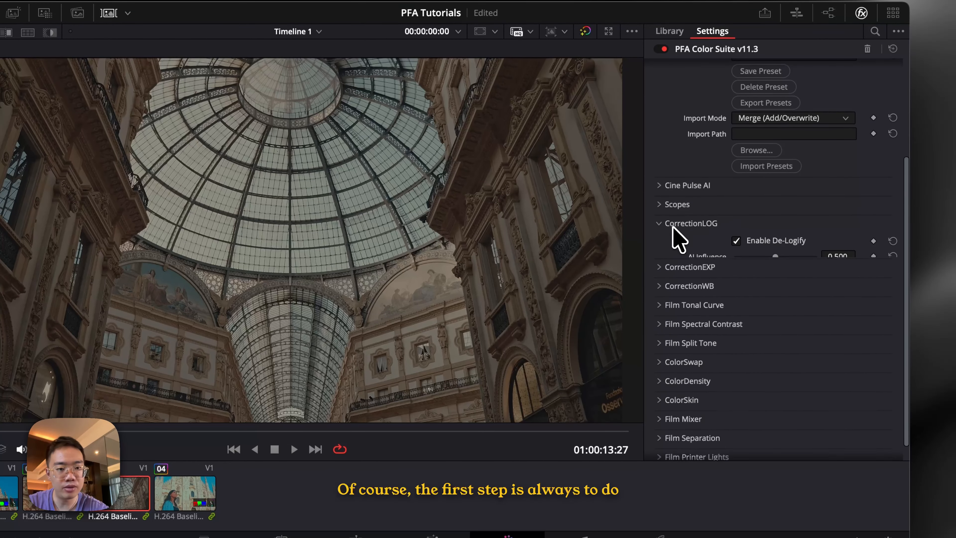
pyautogui.click(747, 273)
pyautogui.click(681, 226)
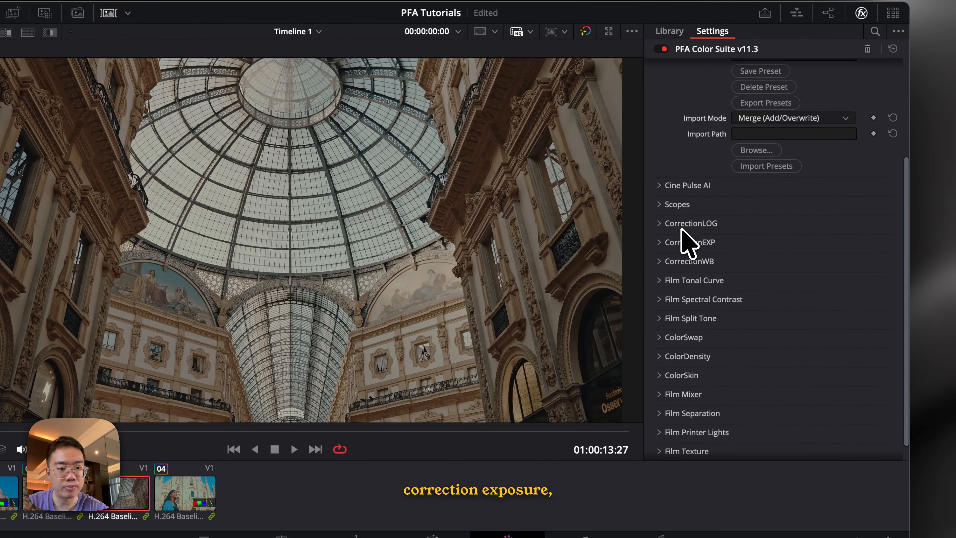
# Step: Apply AI grading to clip 03's CorrectionEXP and CorrectionWB sections
pyautogui.click(696, 241)
pyautogui.click(764, 290)
pyautogui.click(696, 241)
pyautogui.click(698, 261)
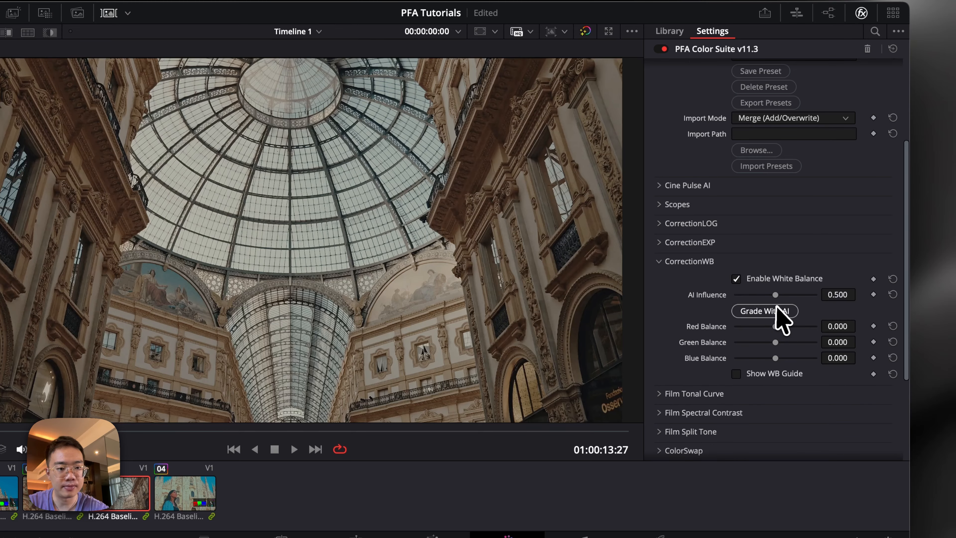
# Step: Load the newly saved preset onto clip 03 from the Preset Manager
pyautogui.scroll(4, 787, 264)
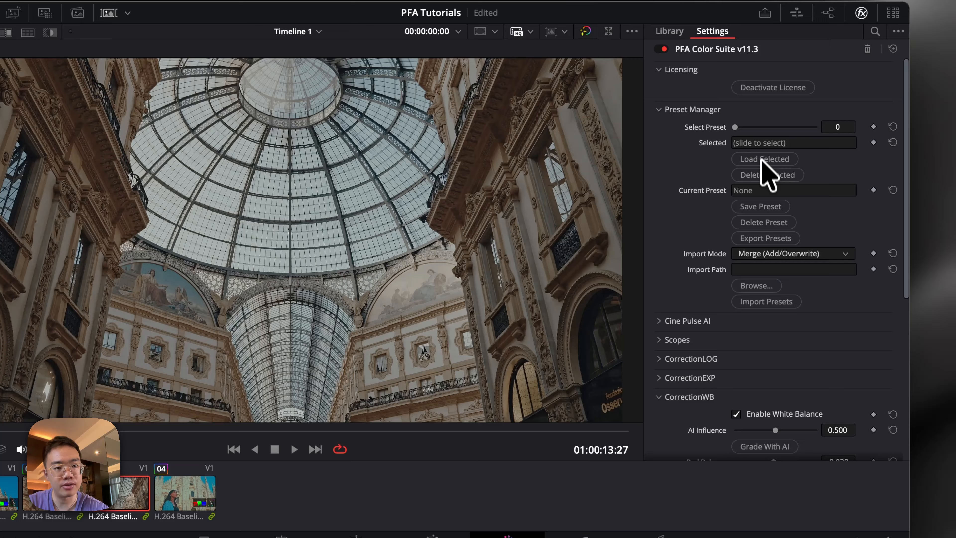
pyautogui.click(765, 143)
pyautogui.press('super+a')
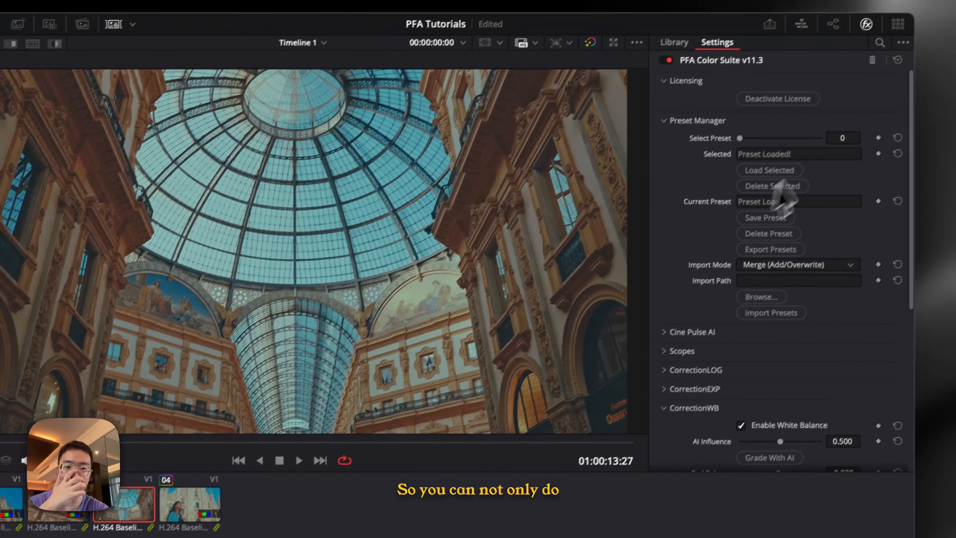
# Step: Collapse and reopen the Preset Manager, and browse the saved presets to number 12, 260317
pyautogui.click(668, 117)
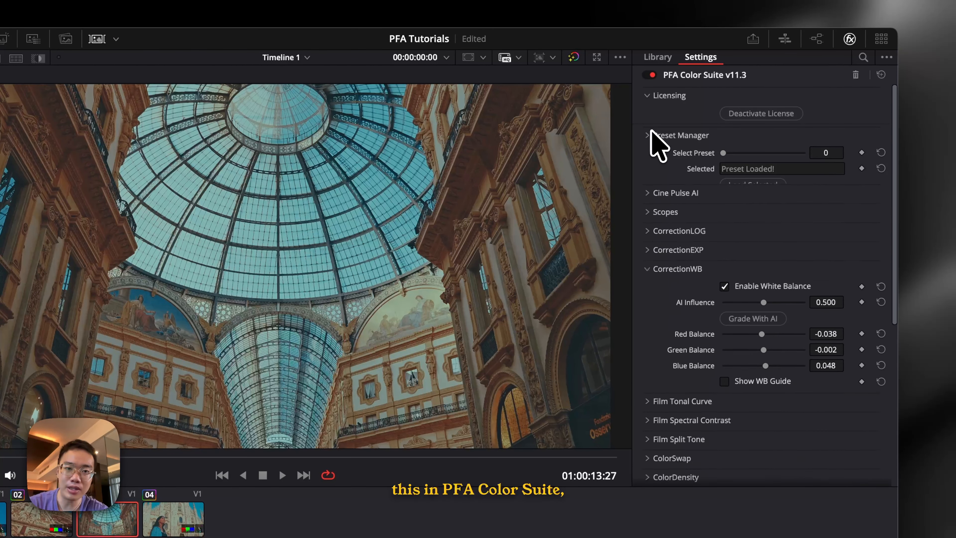
pyautogui.click(653, 134)
pyautogui.moveTo(725, 153); pyautogui.dragTo(736, 155)
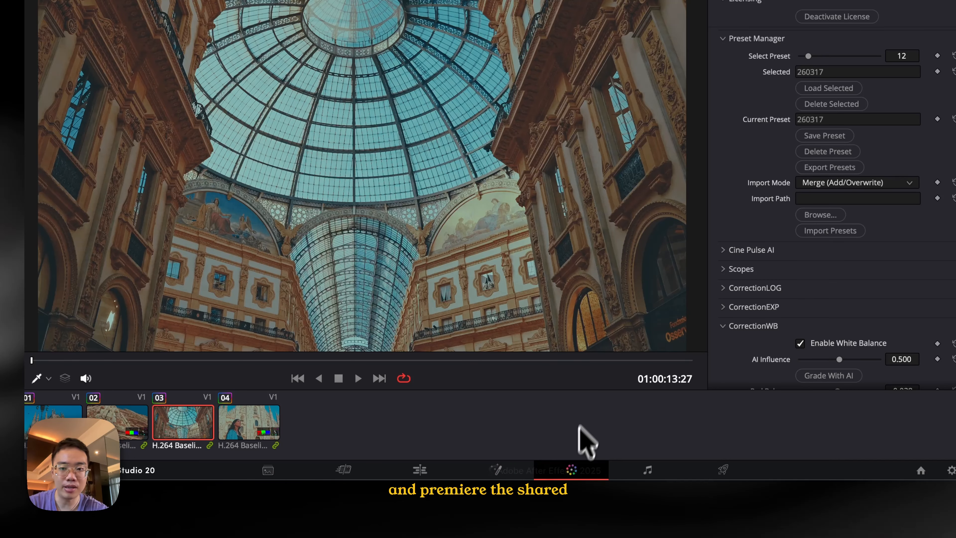
# Step: View clip 04, return to clip 03 and copy its grade
pyautogui.click(248, 421)
pyautogui.click(194, 428)
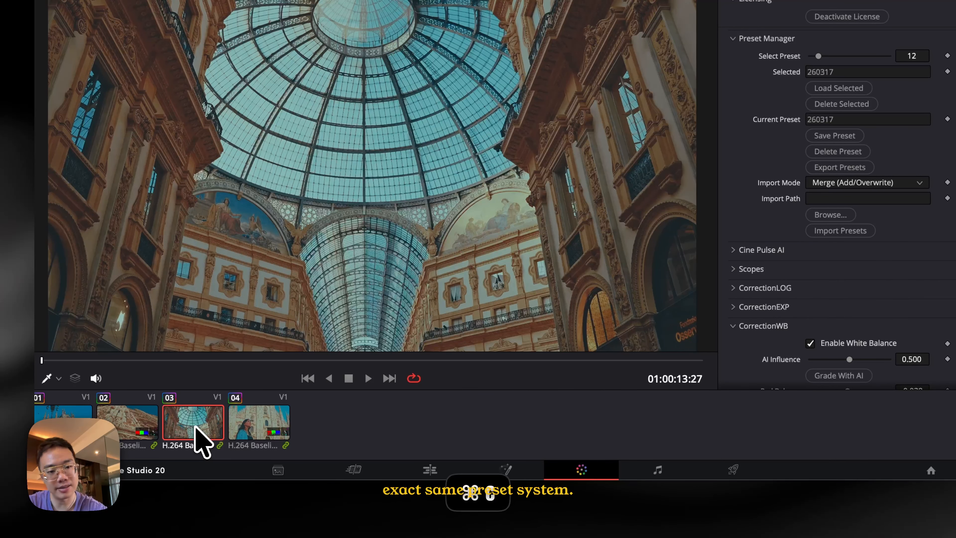